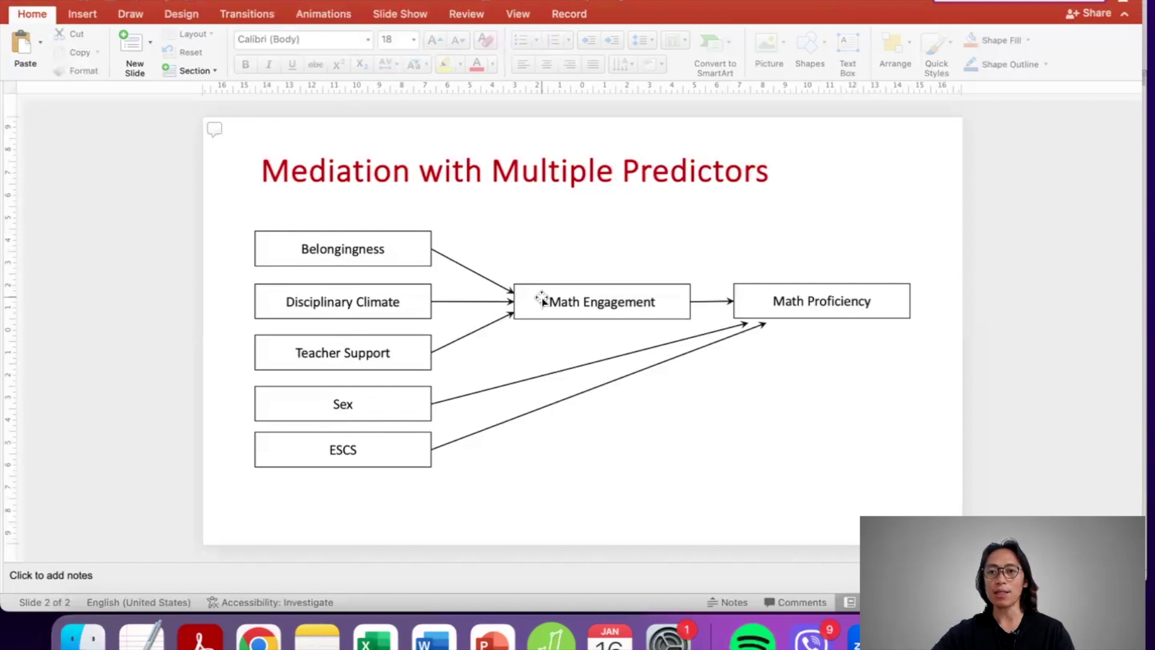
Step: Switch from the presentation to JASP's PISA Data Philippines dataset and look over its variable columns
key("ctrl+Up")
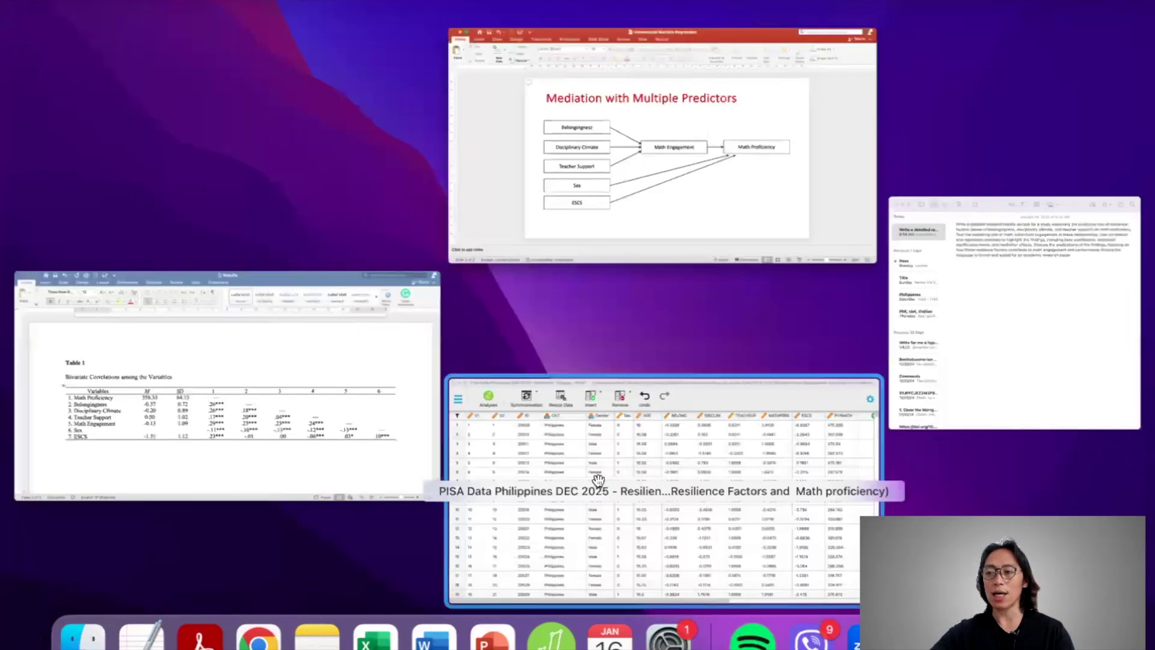
left_click(598, 484)
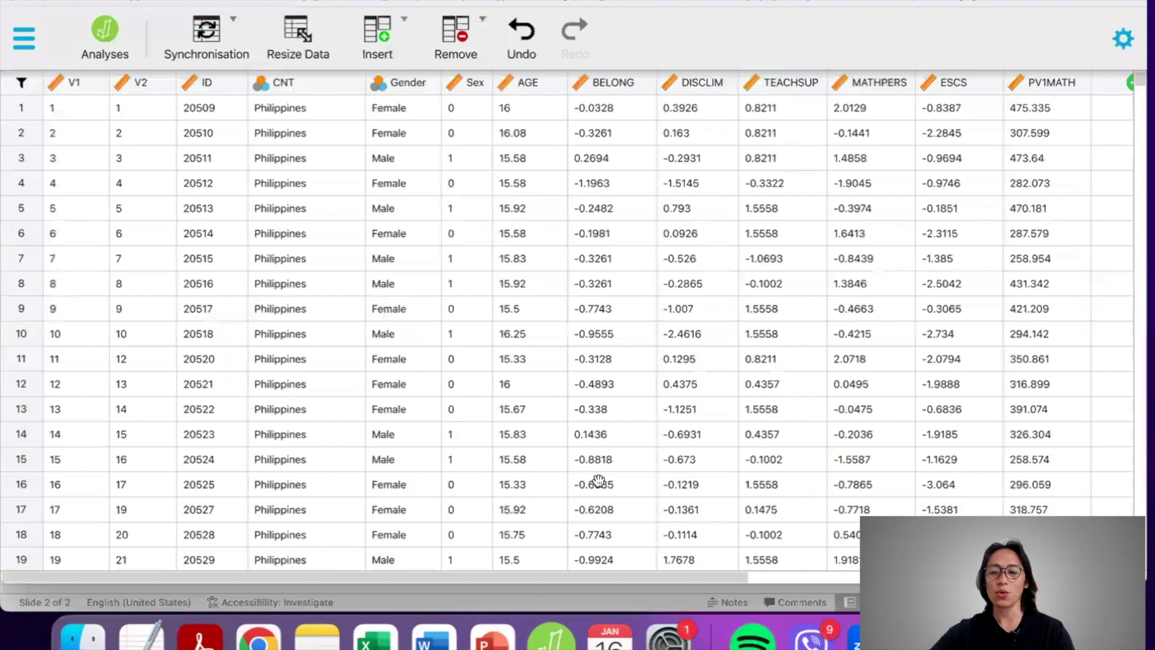
scroll(665, 367, "right", 1)
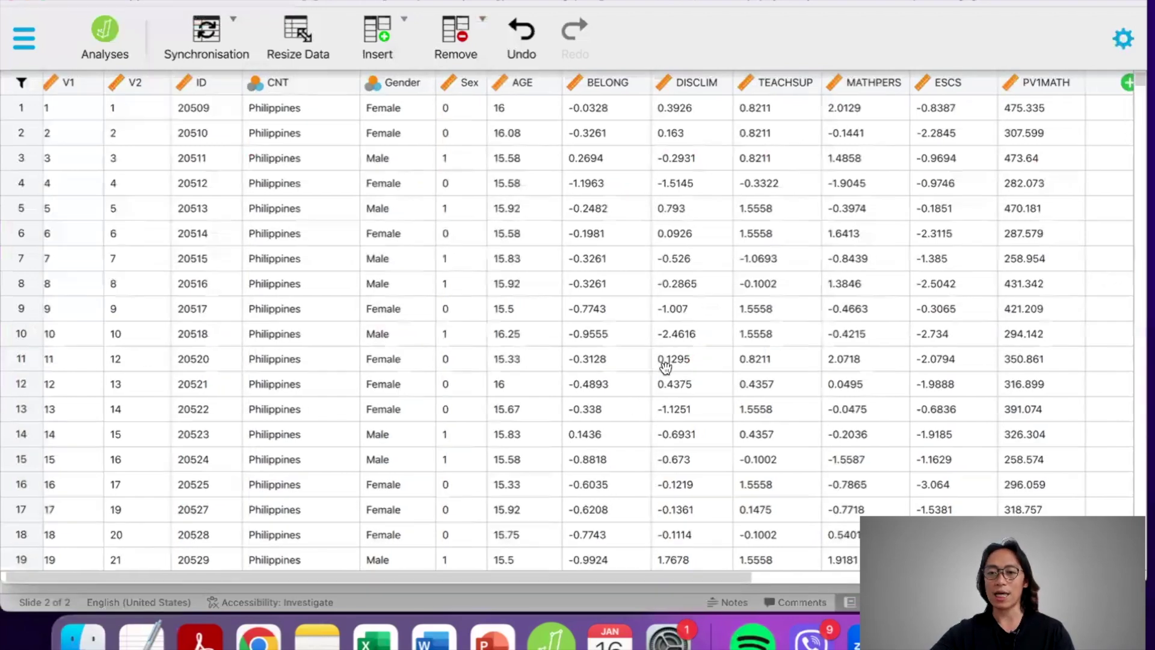
scroll(666, 367, "left", 1)
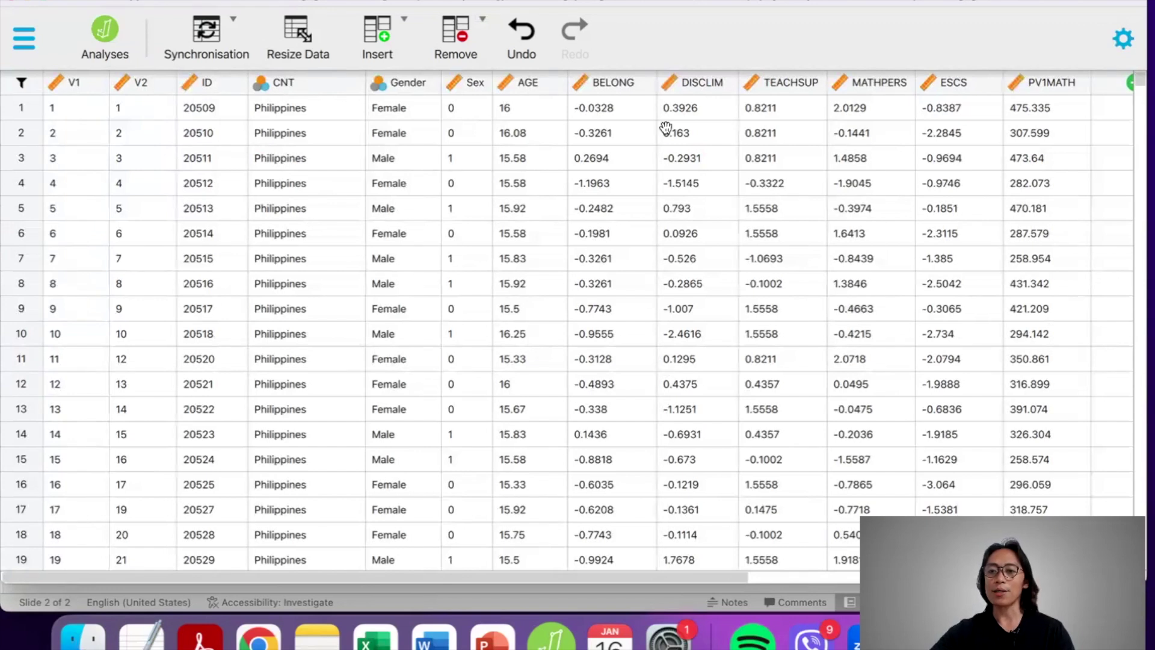
Step: Show the available analyses and review which optional modules are enabled, including Process (beta), Reliability and SEM
left_click(114, 33)
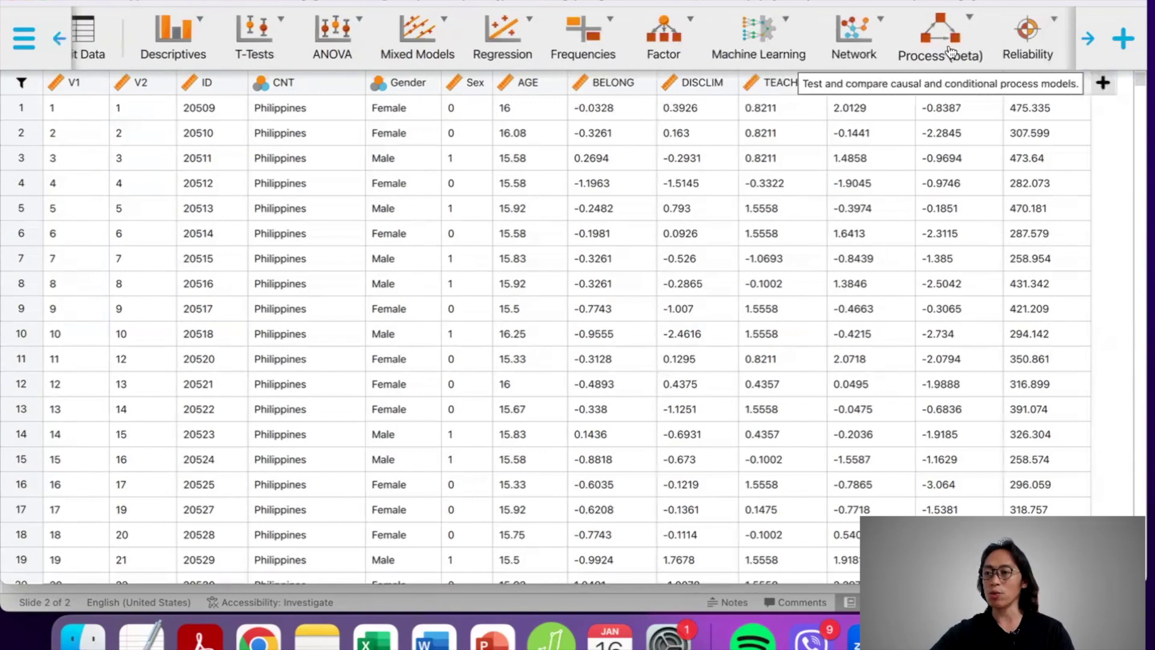
scroll(963, 48, "right", 2)
scroll(963, 48, "right", 3)
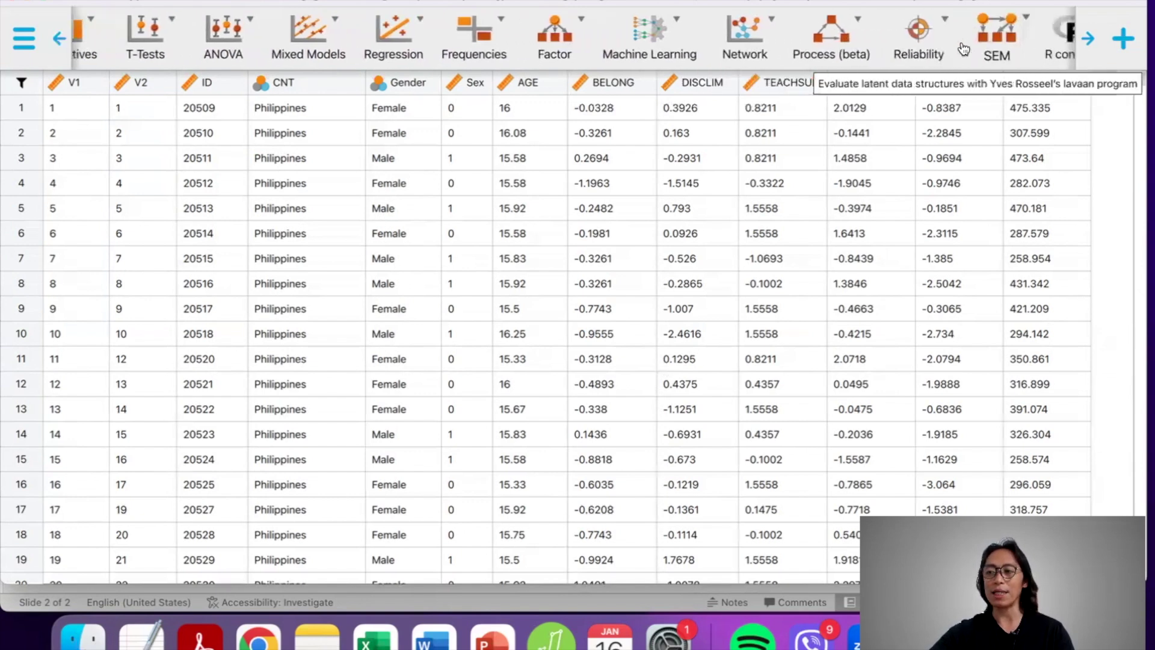
left_click(1122, 39)
scroll(1001, 301, "down", 10)
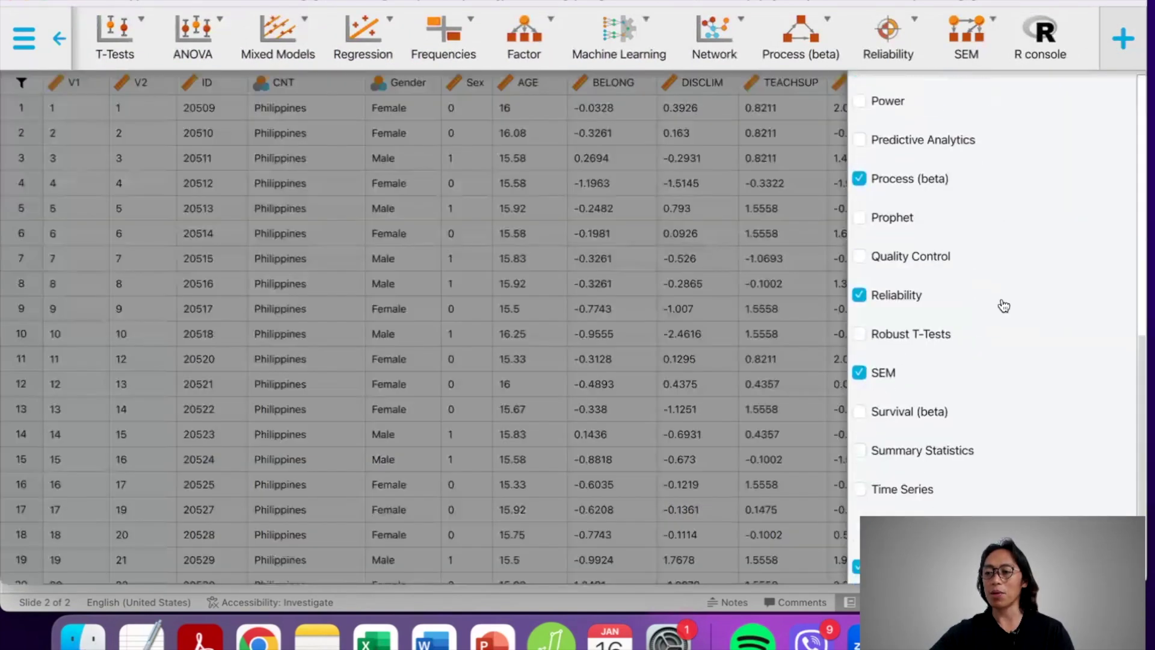
scroll(1001, 301, "up", 10)
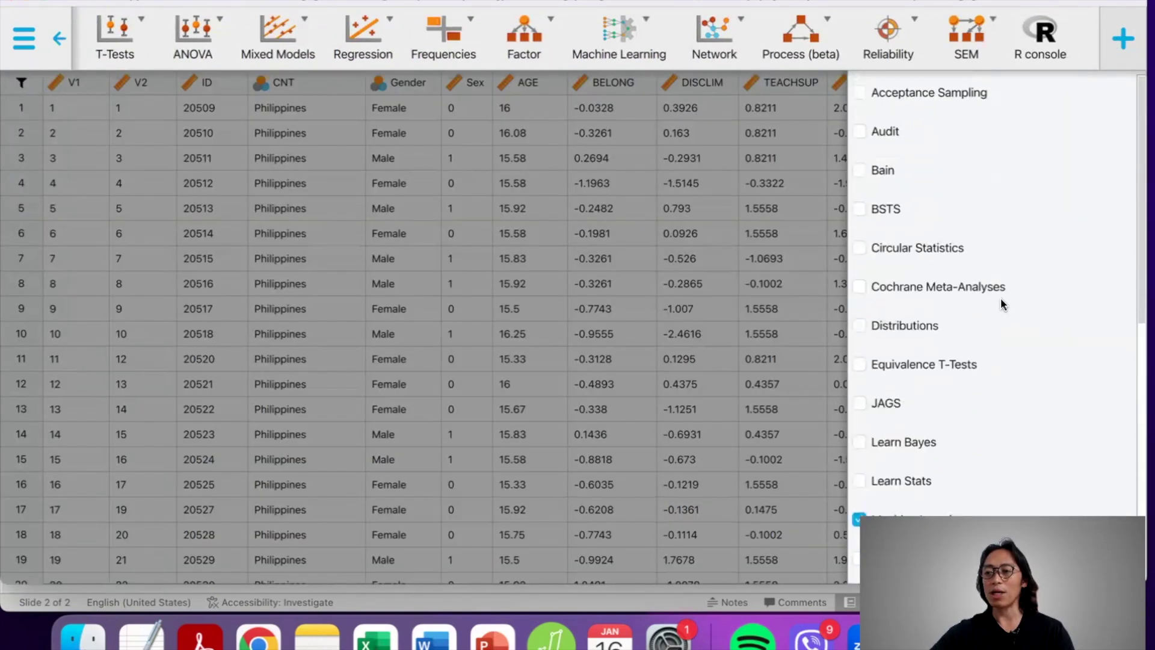
scroll(1001, 301, "down", 10)
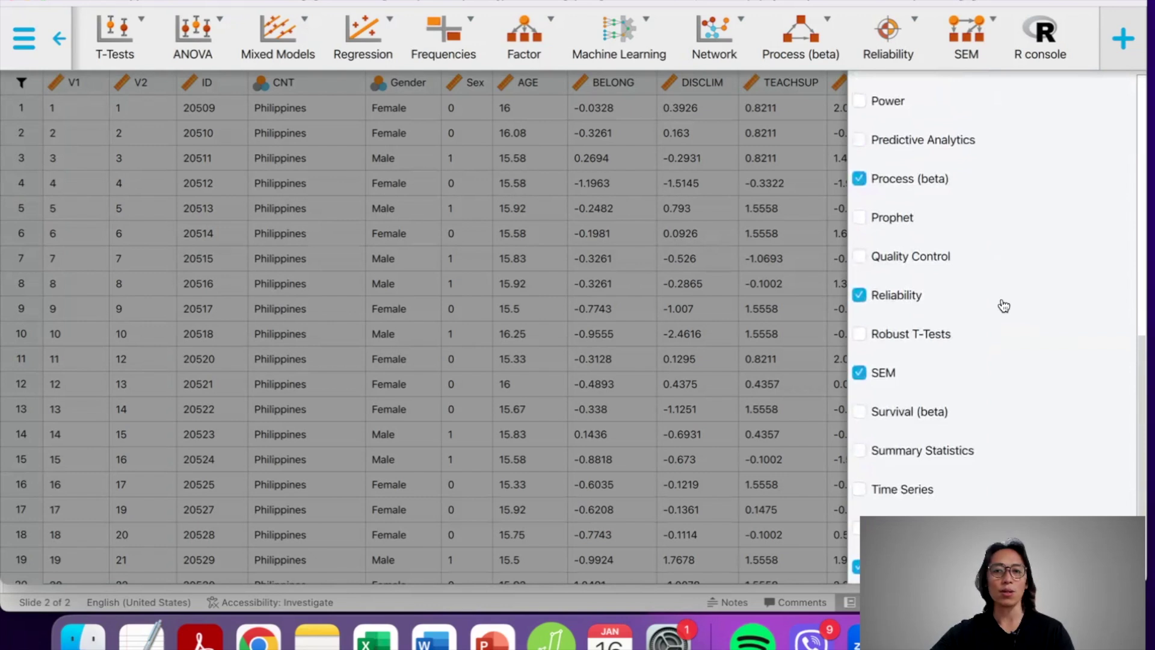
left_click(1123, 38)
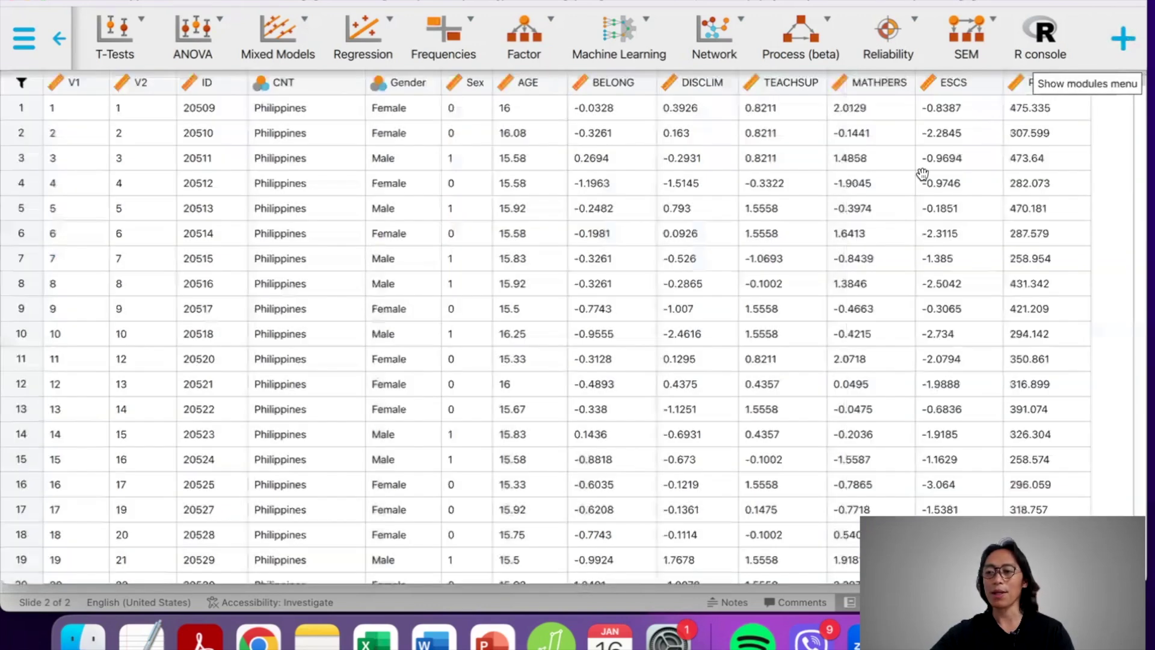
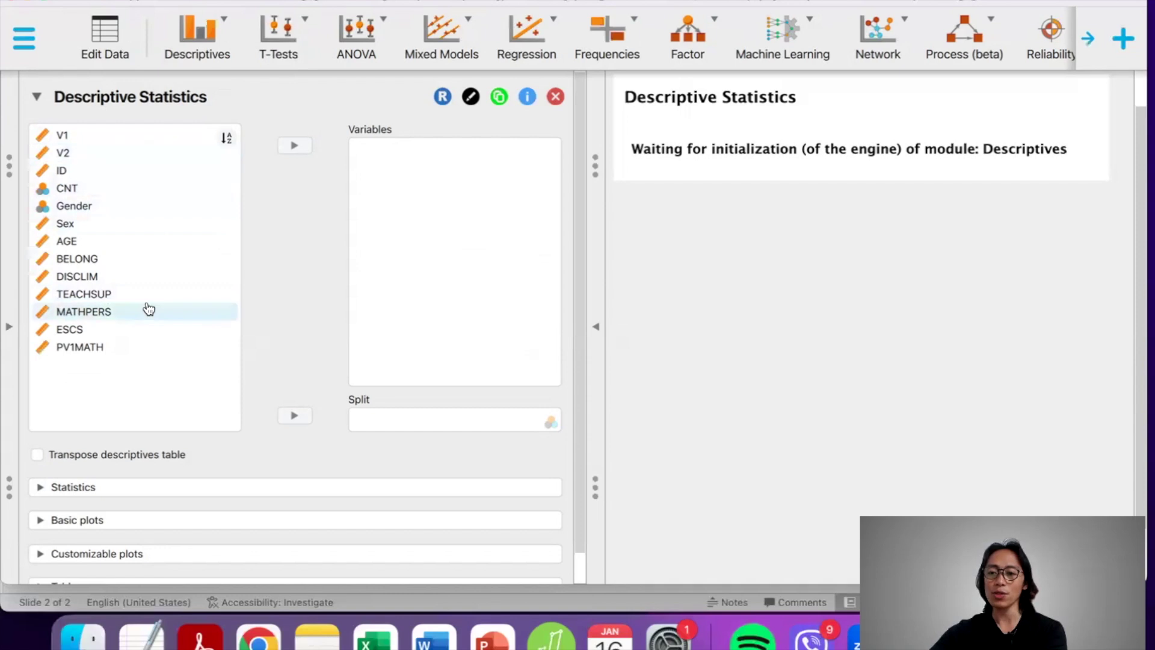
Step: Add PV1MATH as the first variable of the Descriptive Statistics analysis
left_click(119, 187)
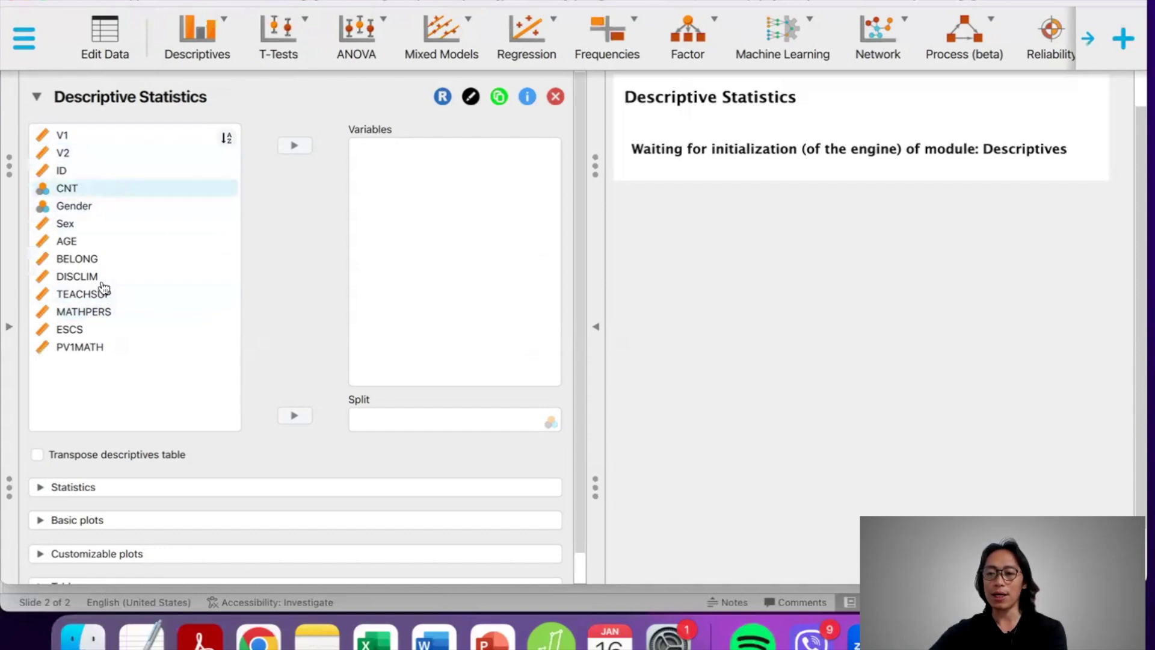
left_click(103, 353)
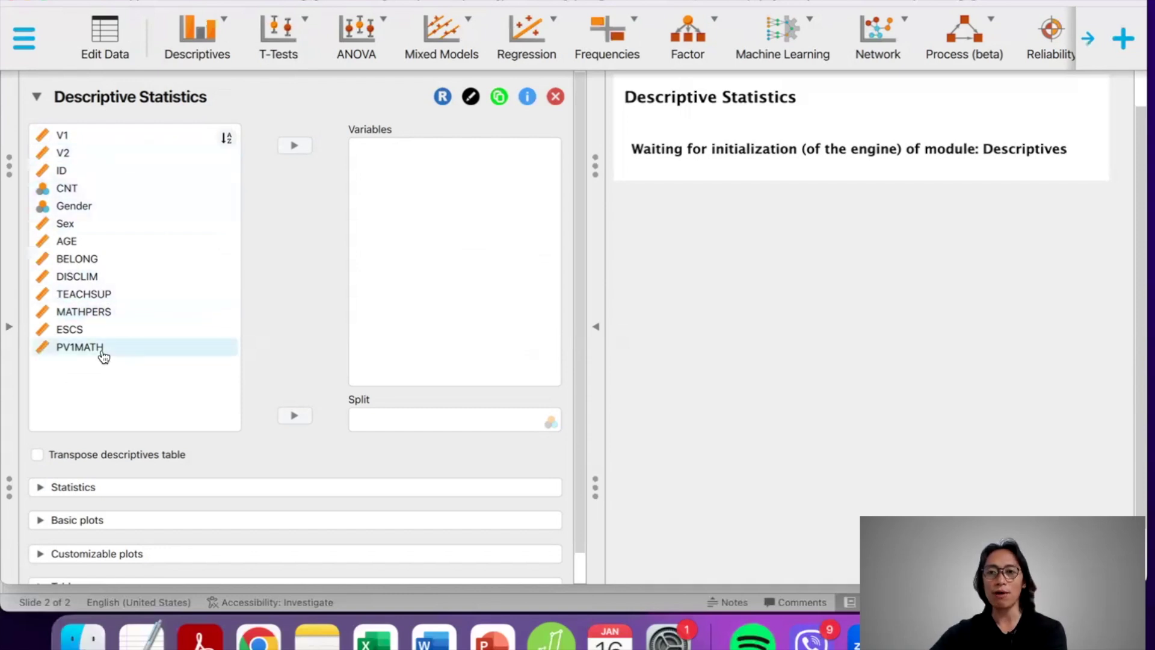
left_click(103, 355)
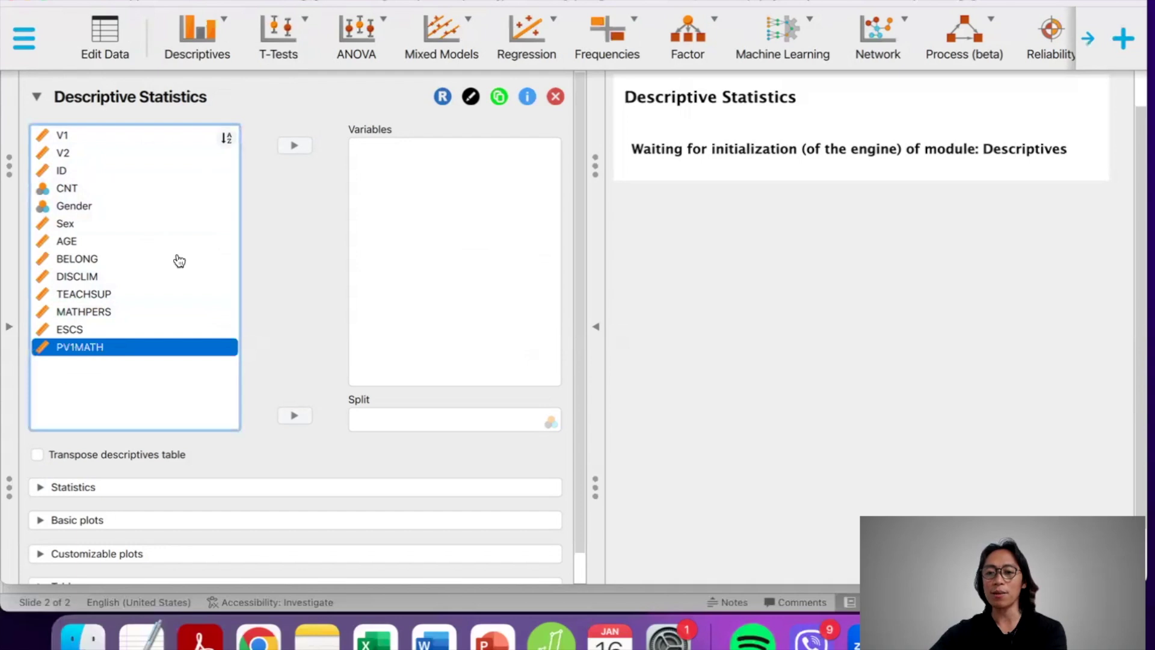
left_click(294, 146)
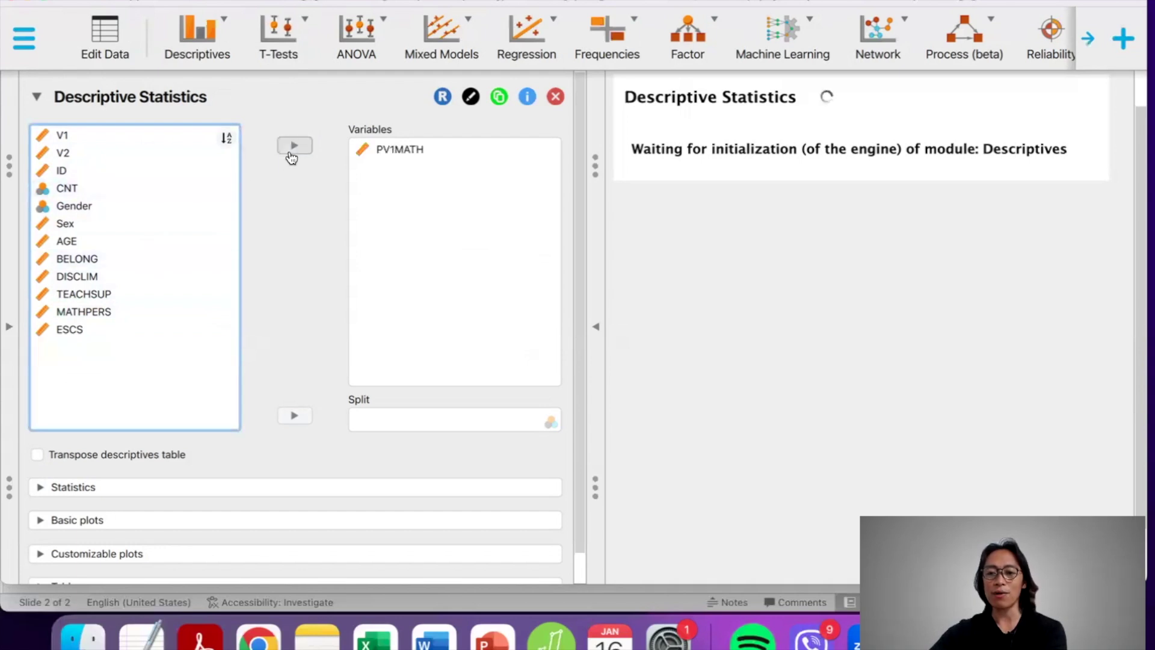
Step: Add BELONG, DISCLIM, TEACHSUP and MATHPERS to the variables of the Descriptive Statistics analysis
left_click(119, 259)
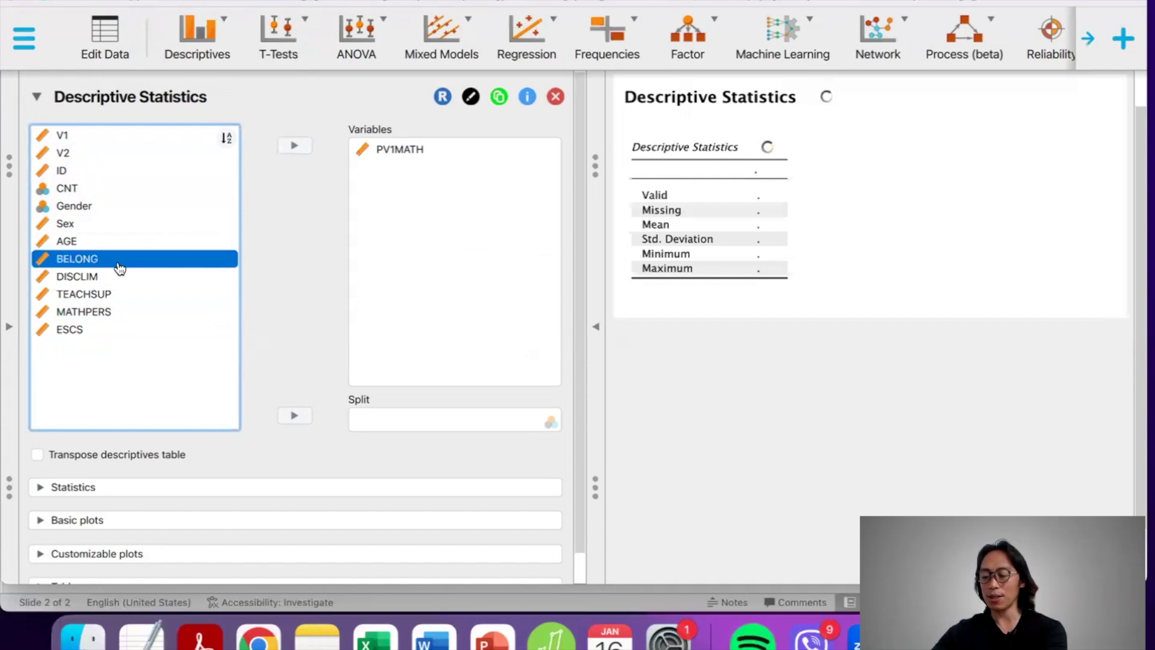
key("shift+Down")
key("shift+Down")
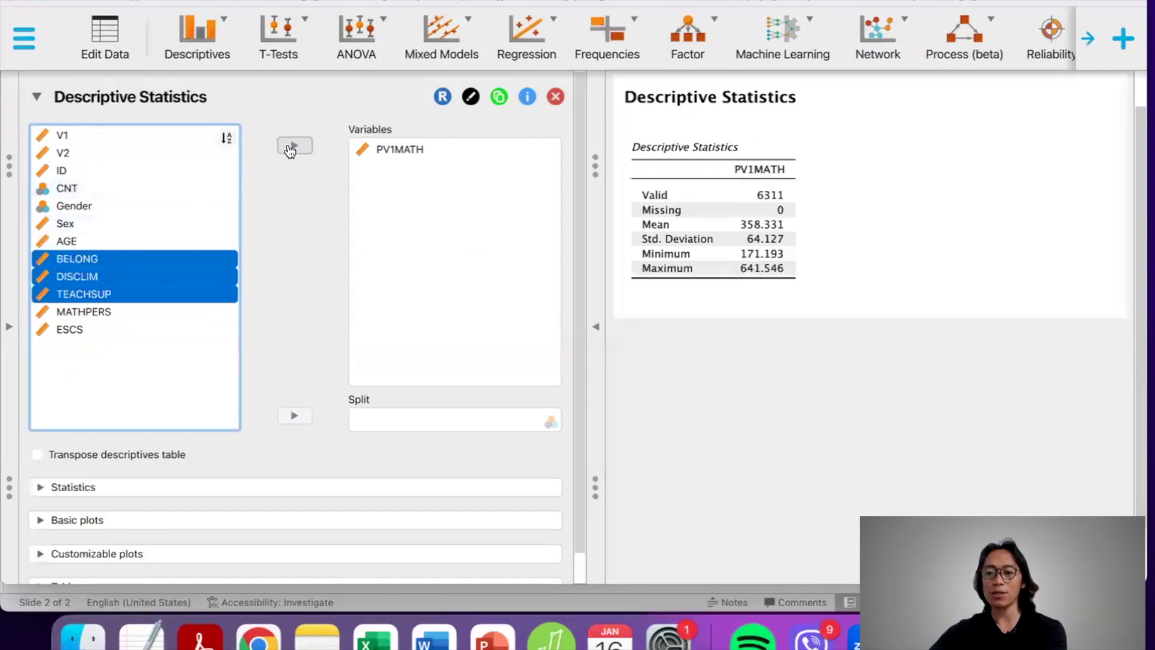
left_click(294, 146)
left_click(124, 265)
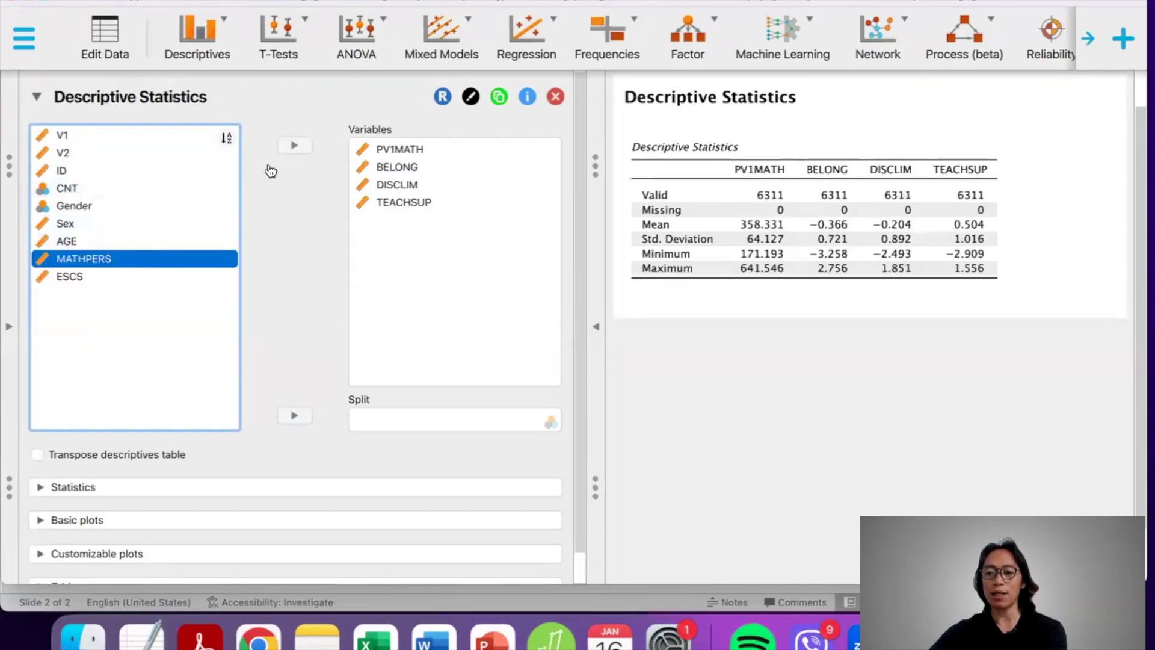
left_click(298, 146)
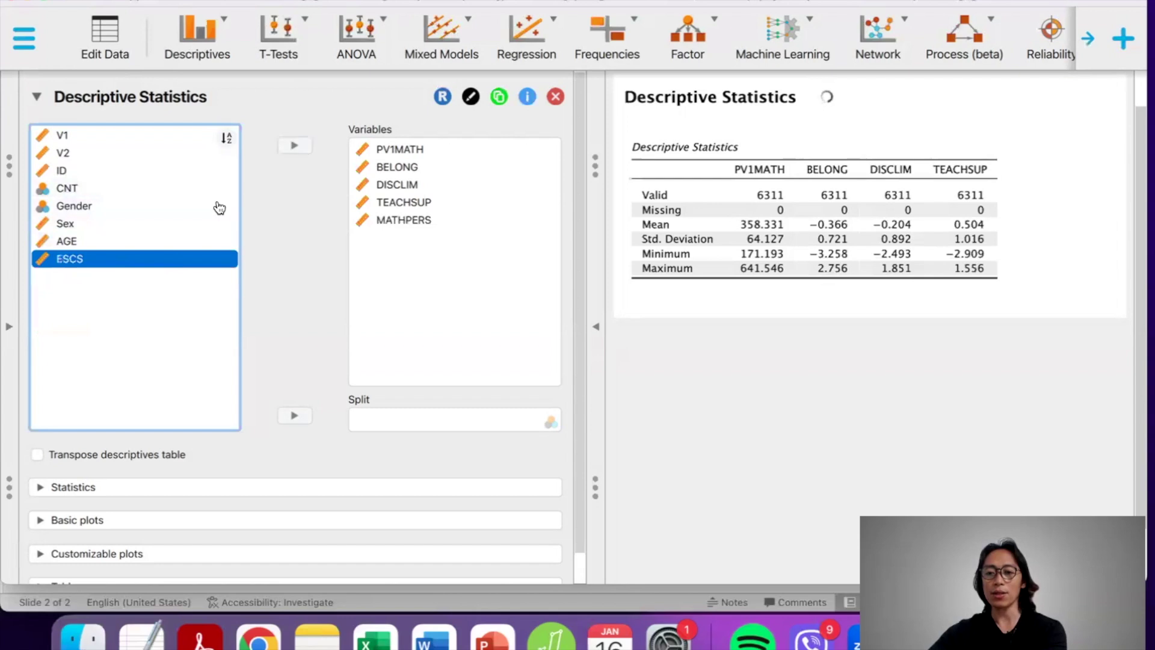
Step: Add Sex, ESCS and AGE, in that order, to the variables of the Descriptive Statistics analysis
left_click(115, 232)
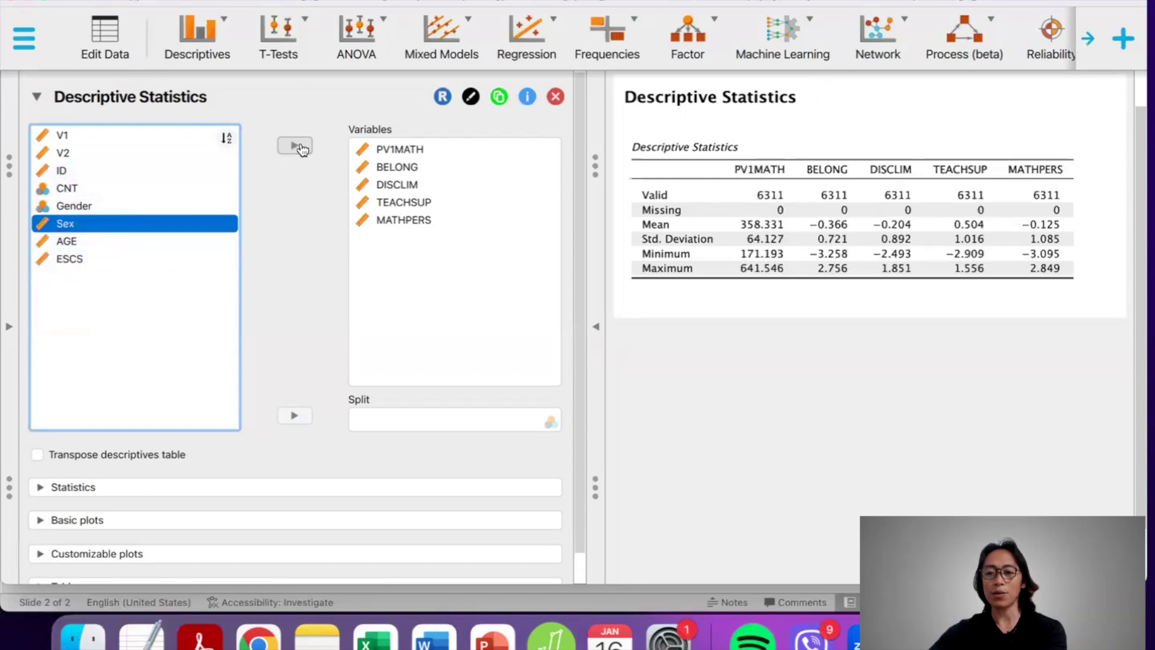
left_click(294, 146)
left_click(115, 247)
left_click(294, 145)
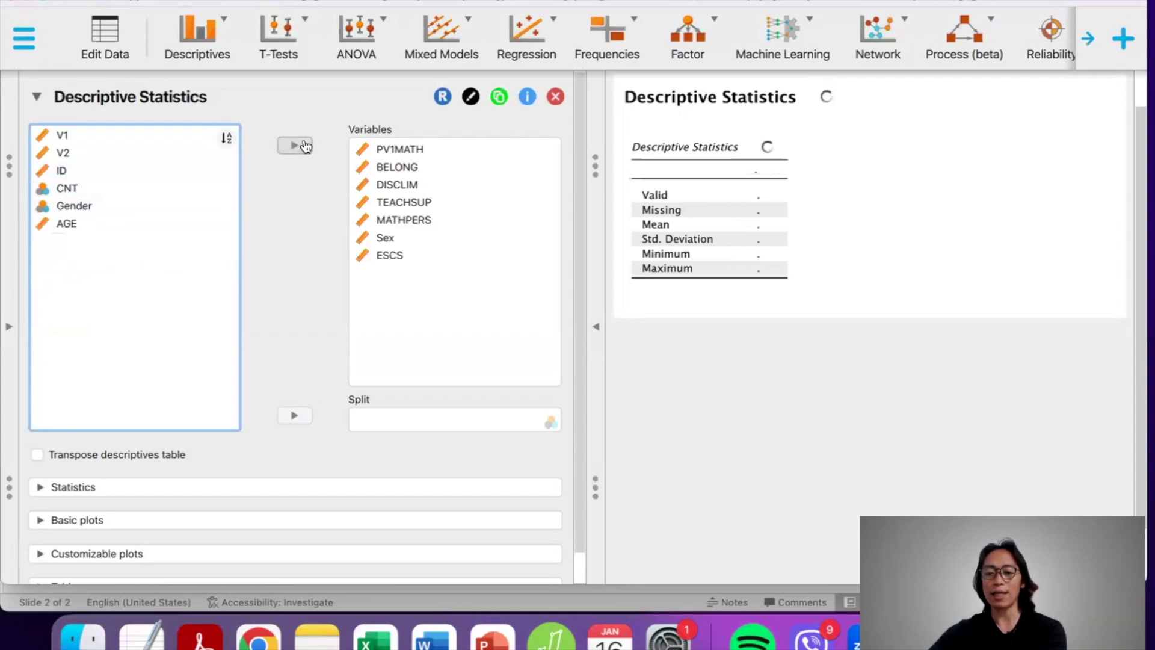
left_click(125, 230)
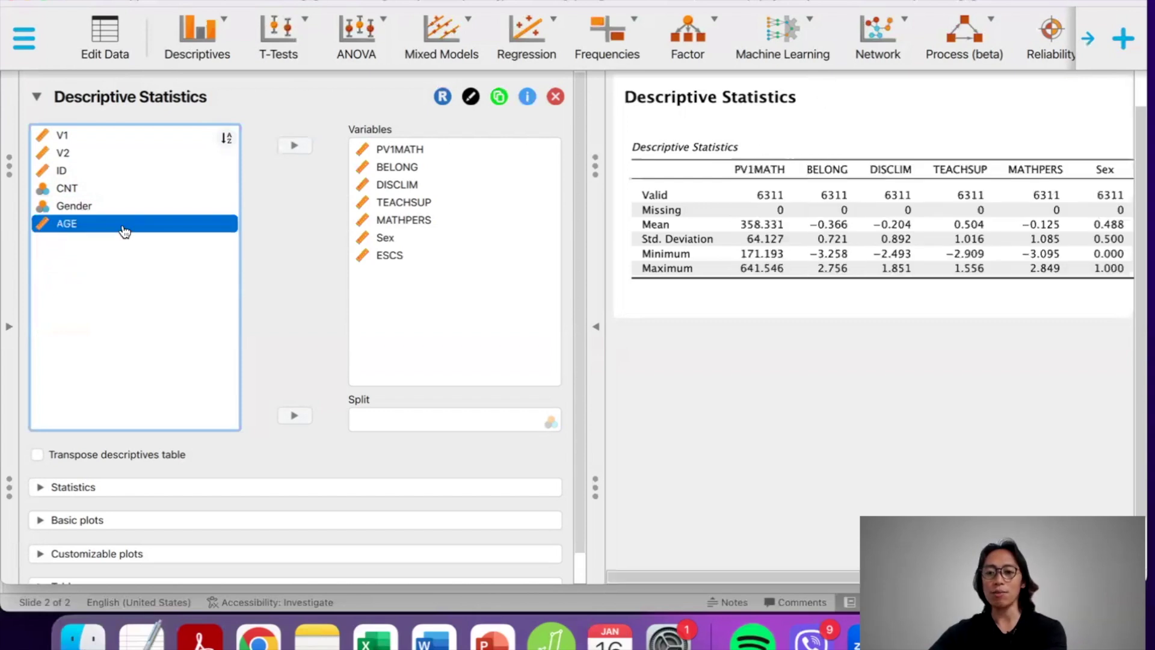
left_click(302, 148)
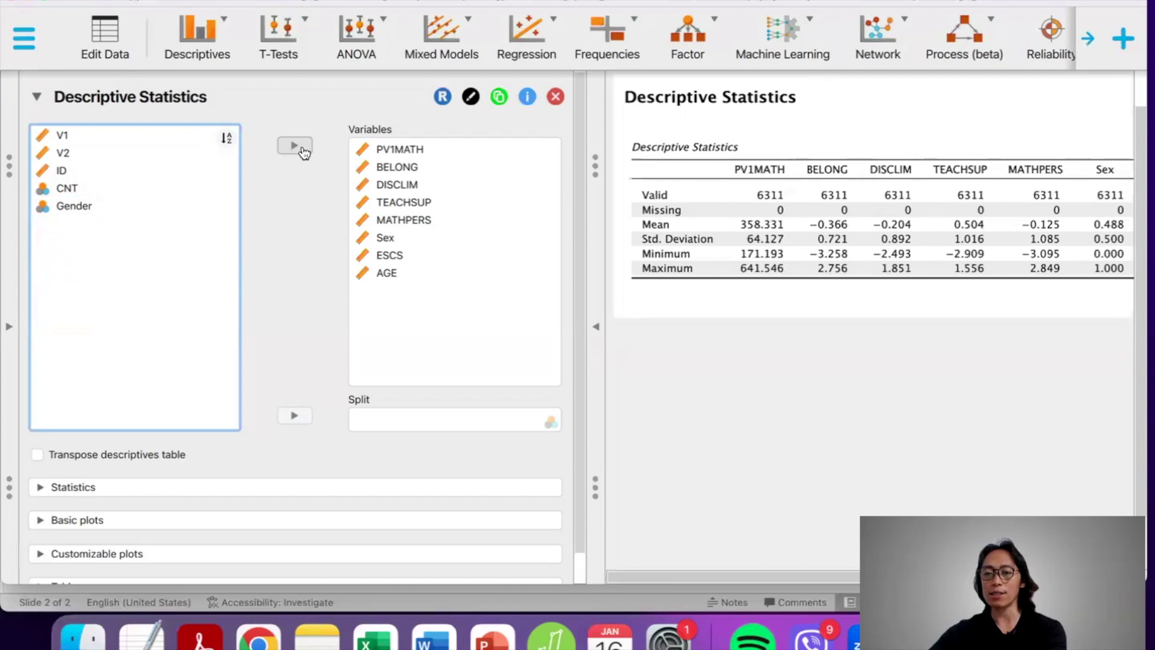
Step: Transpose the descriptives table and view the whole table before returning to the analysis options
left_click(36, 455)
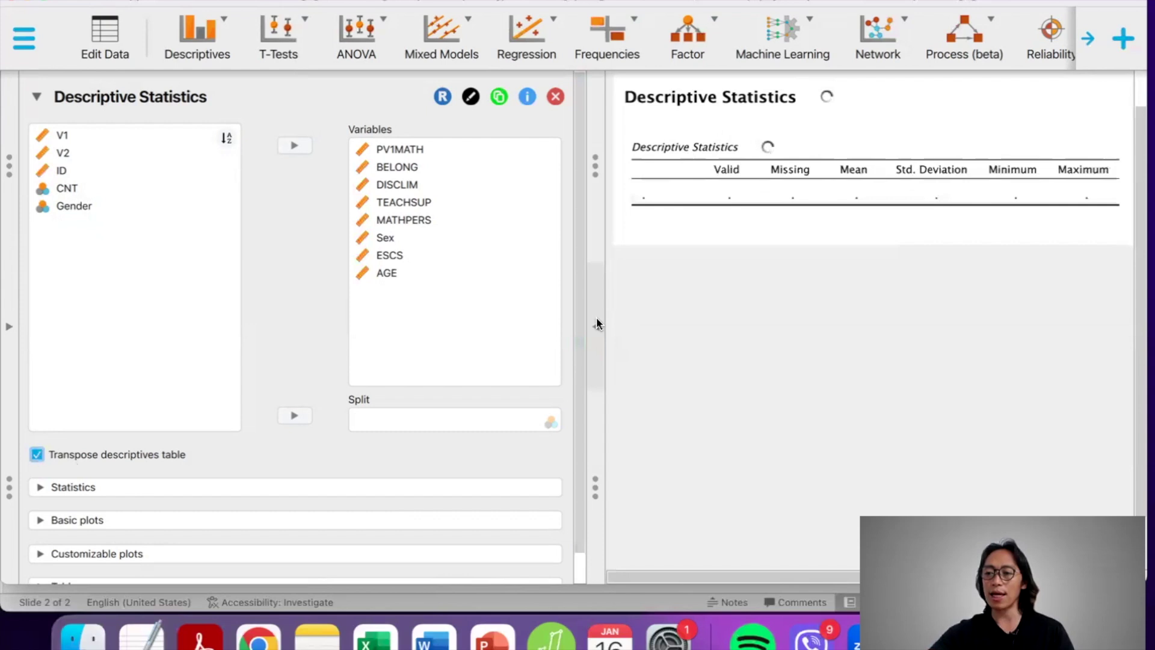
left_click(597, 325)
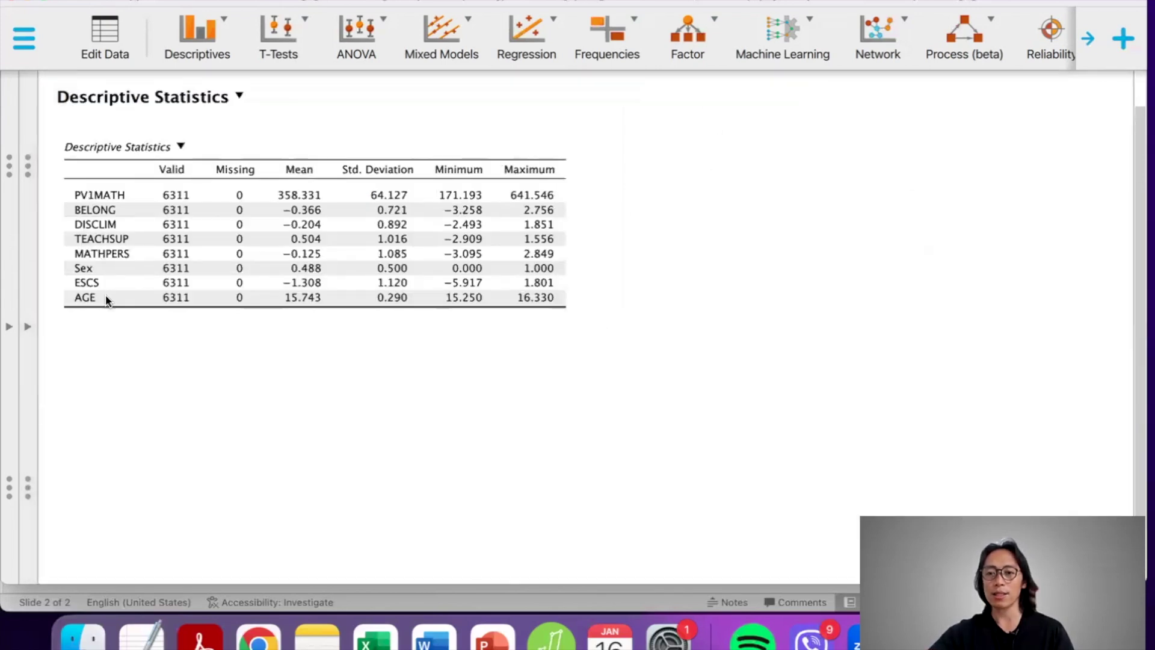
left_click(123, 255)
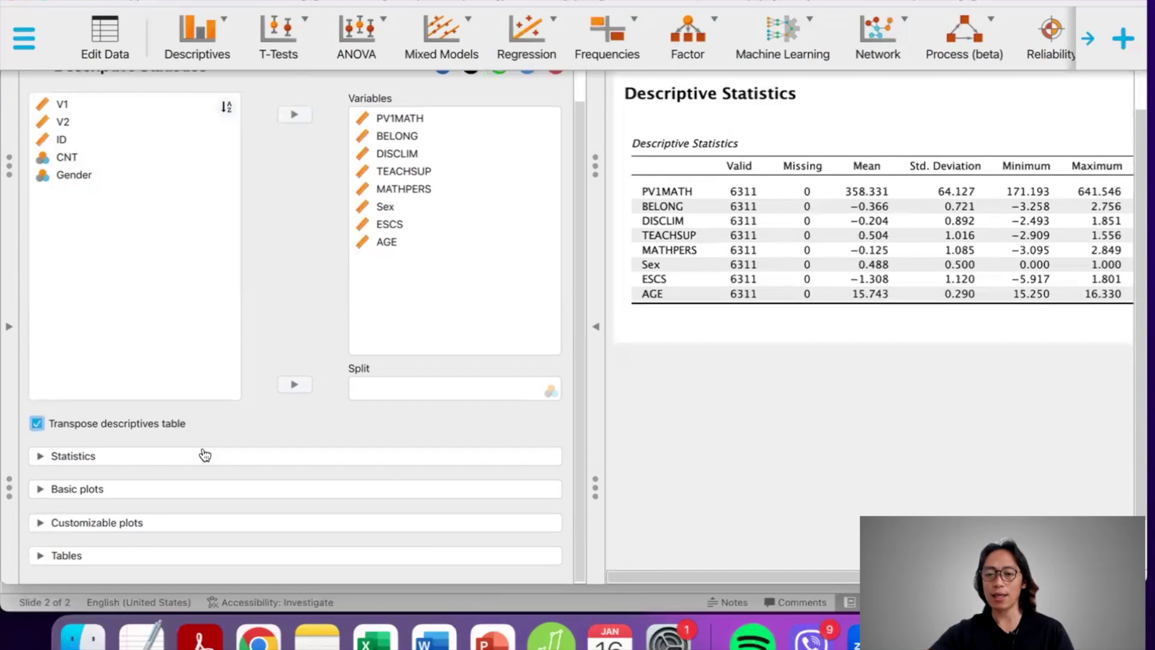
Step: Exclude the Valid and Missing sample sizes from the descriptives table
left_click(204, 454)
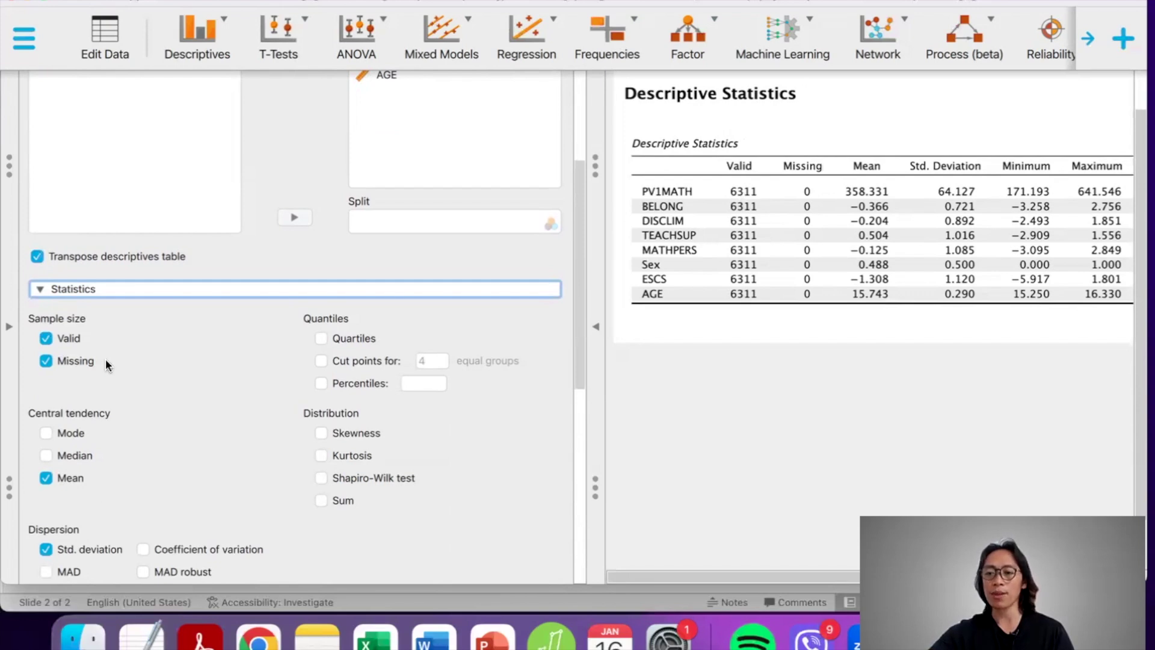
left_click(46, 339)
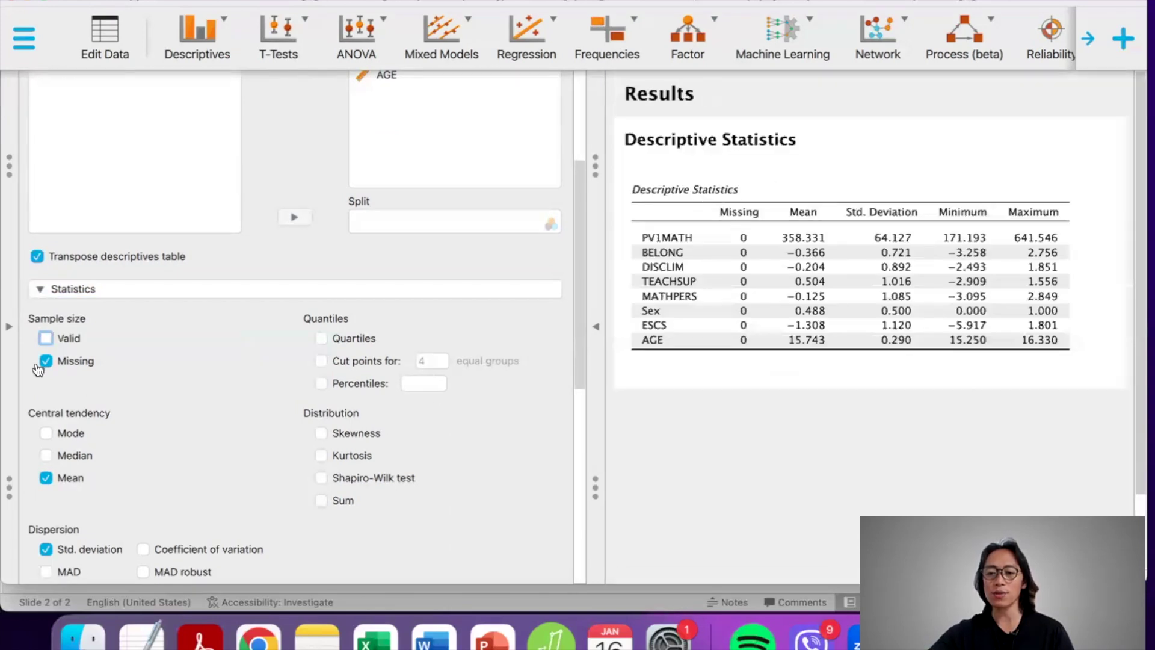
left_click(46, 362)
Step: Exclude Maximum and Minimum from the dispersion statistics and review the reduced table in full before returning to the options
scroll(166, 417, "down", 3)
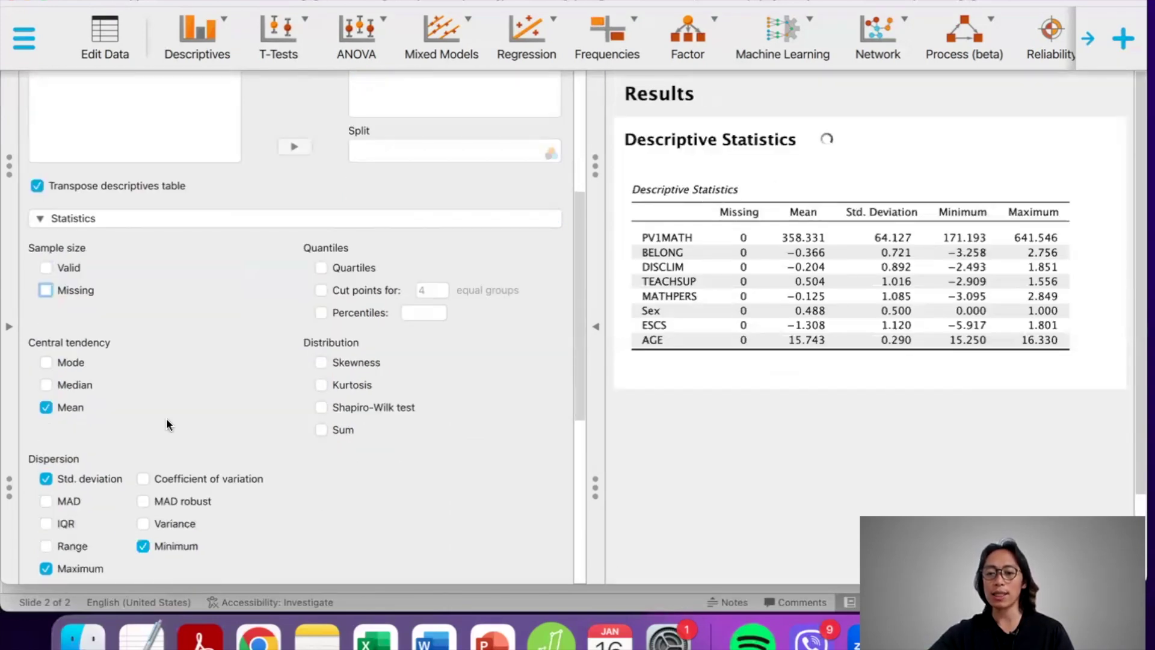
scroll(90, 454, "down", 5)
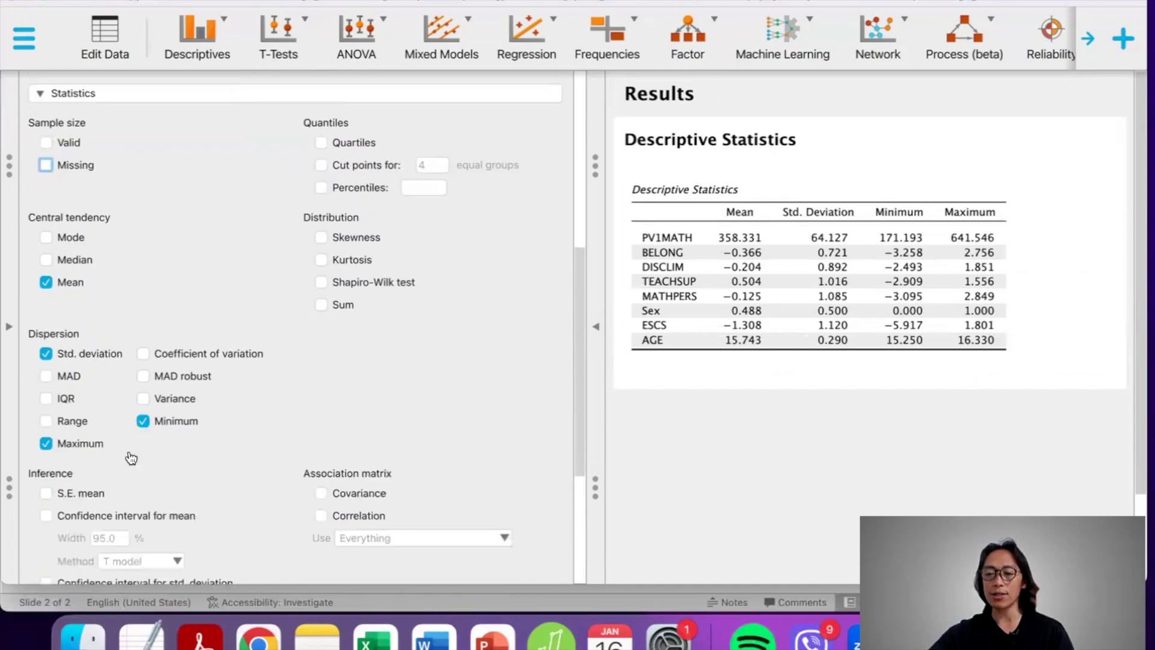
left_click(78, 445)
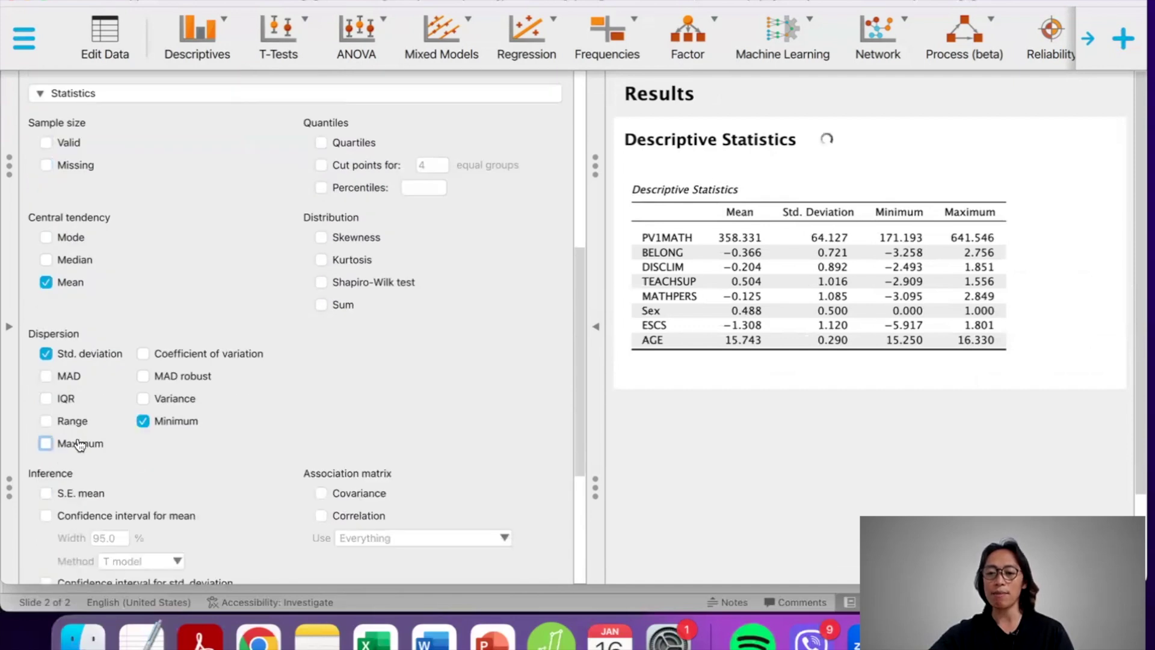
left_click(178, 427)
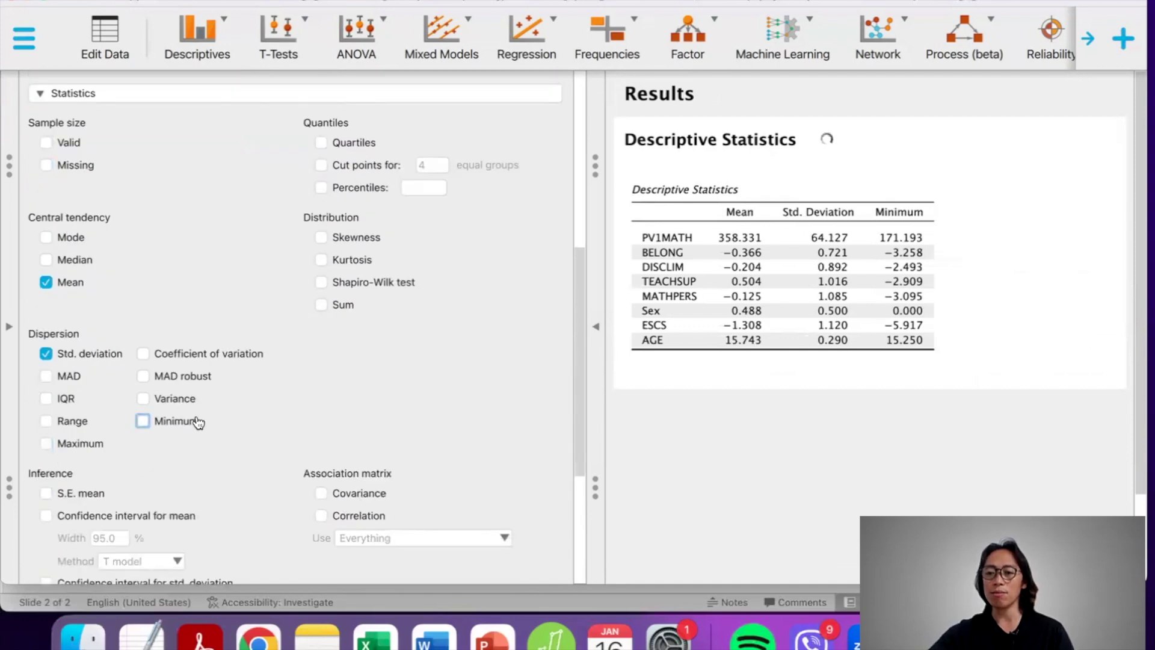
scroll(187, 424, "down", 1)
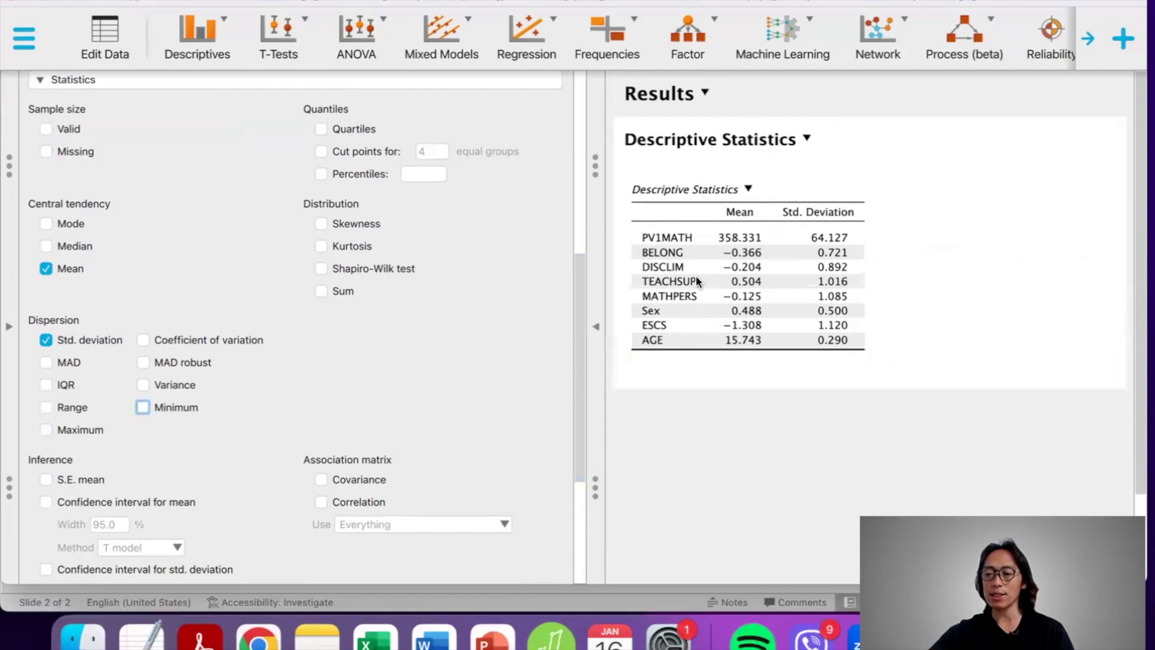
left_click(596, 325)
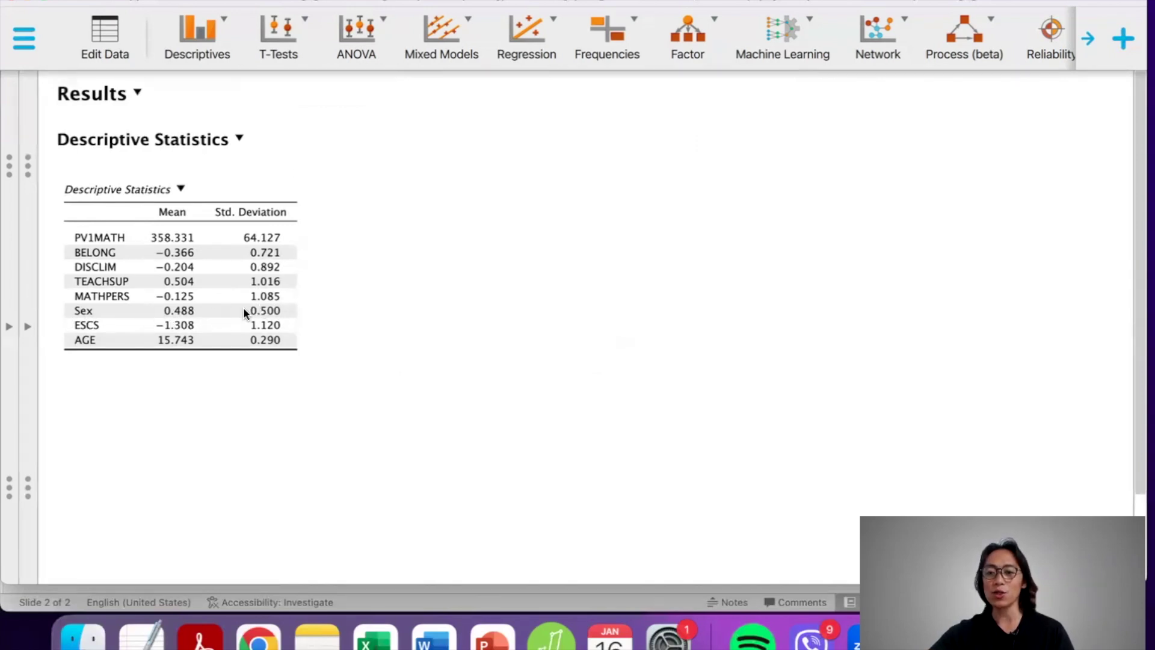
left_click(28, 326)
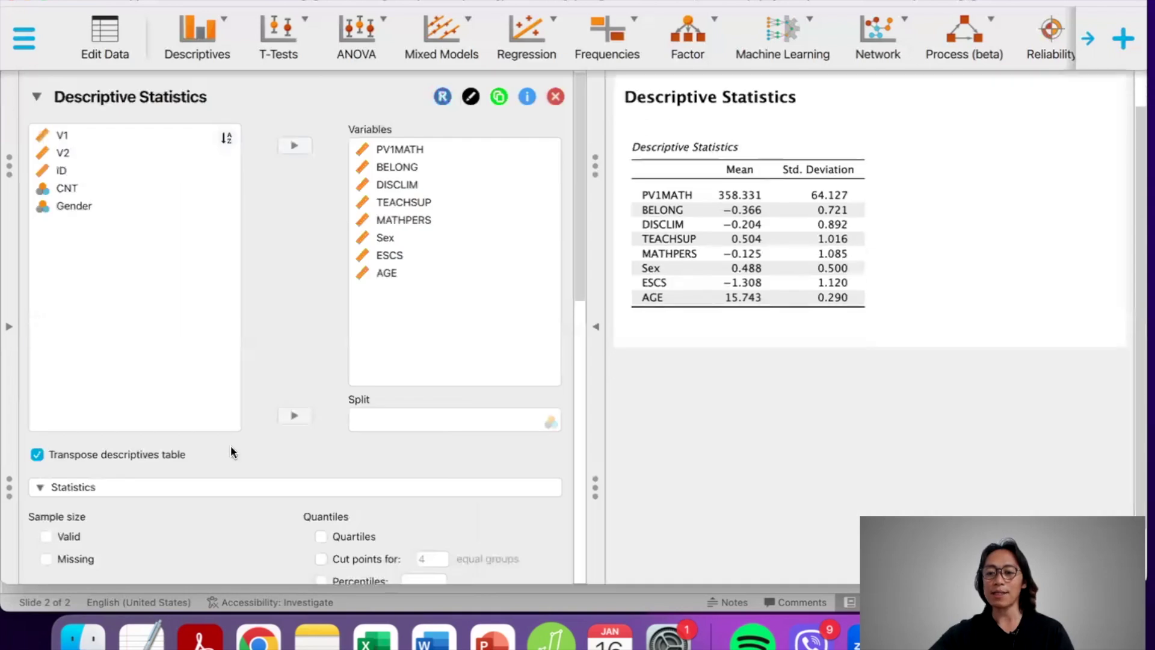
Step: Turn on frequency tables in the Descriptive Statistics analysis and review the frequency table for Sex in the full results view
scroll(233, 453, "down", 10)
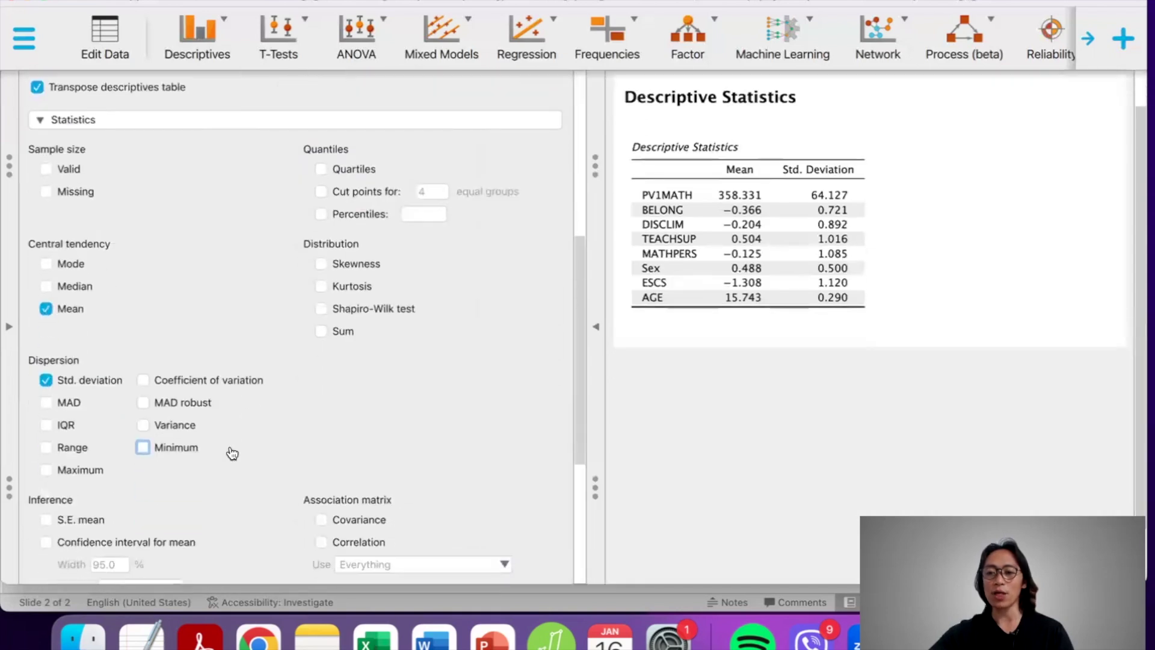
scroll(235, 306, "down", 7)
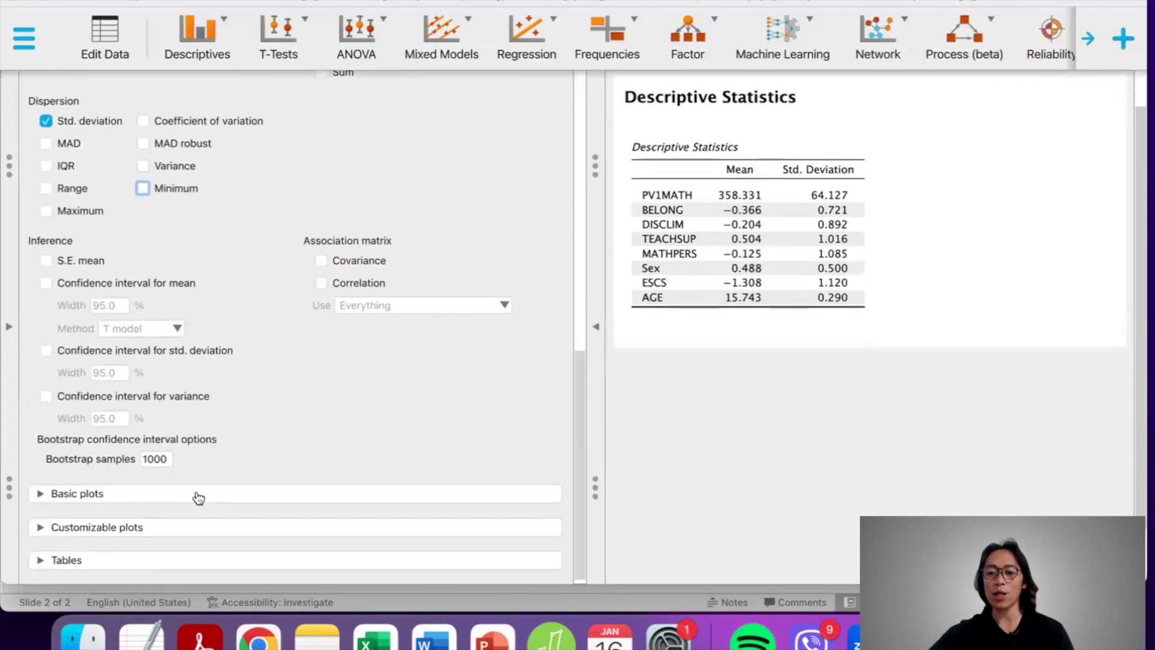
left_click(145, 559)
left_click(37, 533)
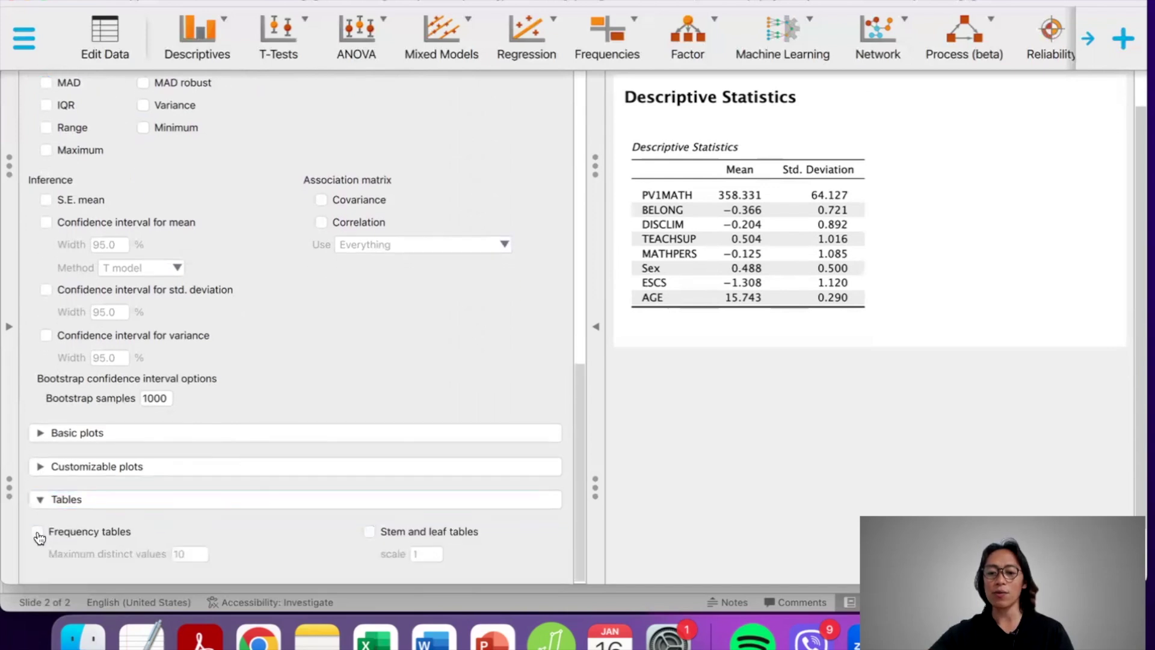
left_click(595, 328)
scroll(154, 385, "down", 2)
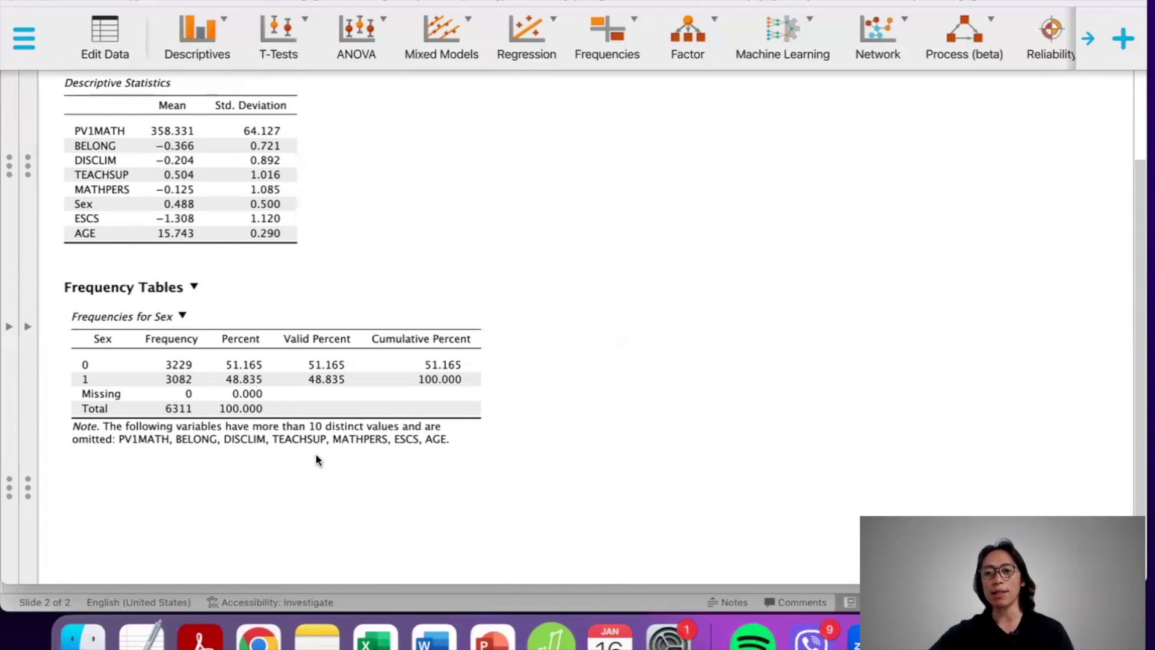
scroll(316, 453, "up", 2)
scroll(319, 421, "down", 1)
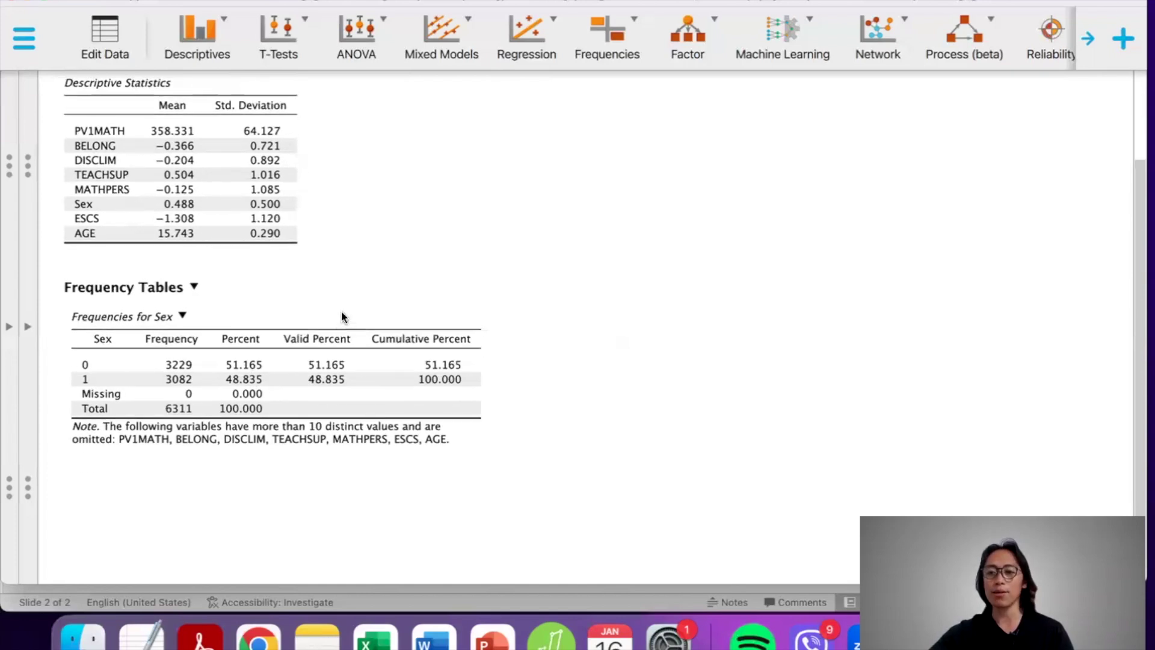
scroll(382, 206, "up", 3)
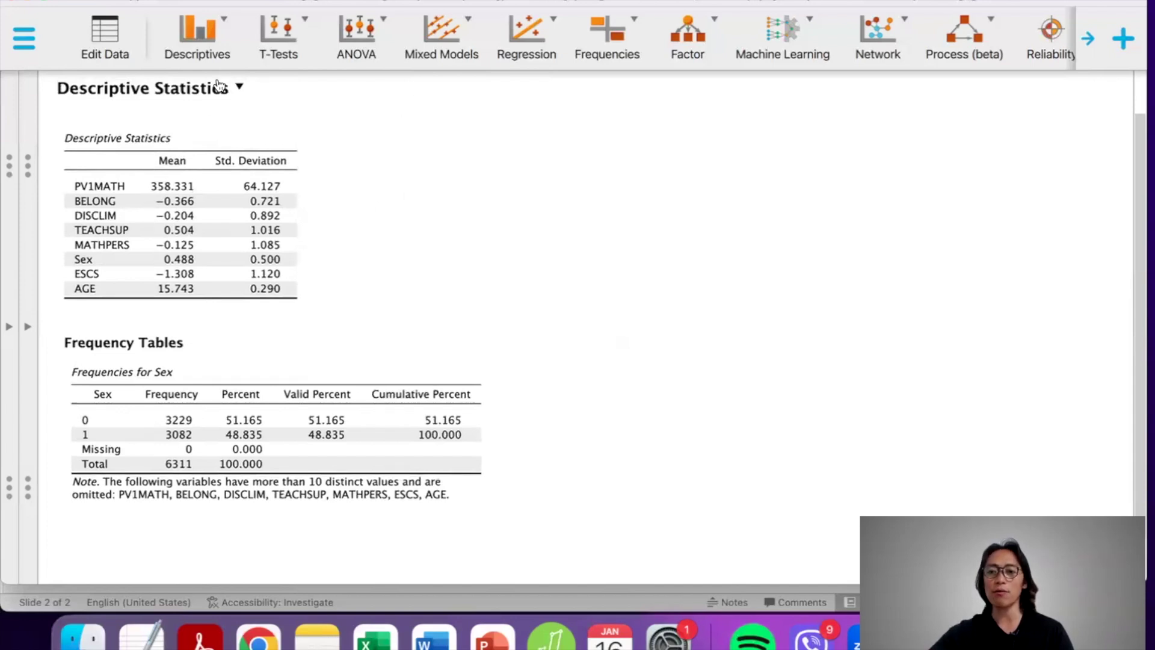
Step: Start a classical Correlation analysis and add PV1MATH as its first variable
left_click(543, 43)
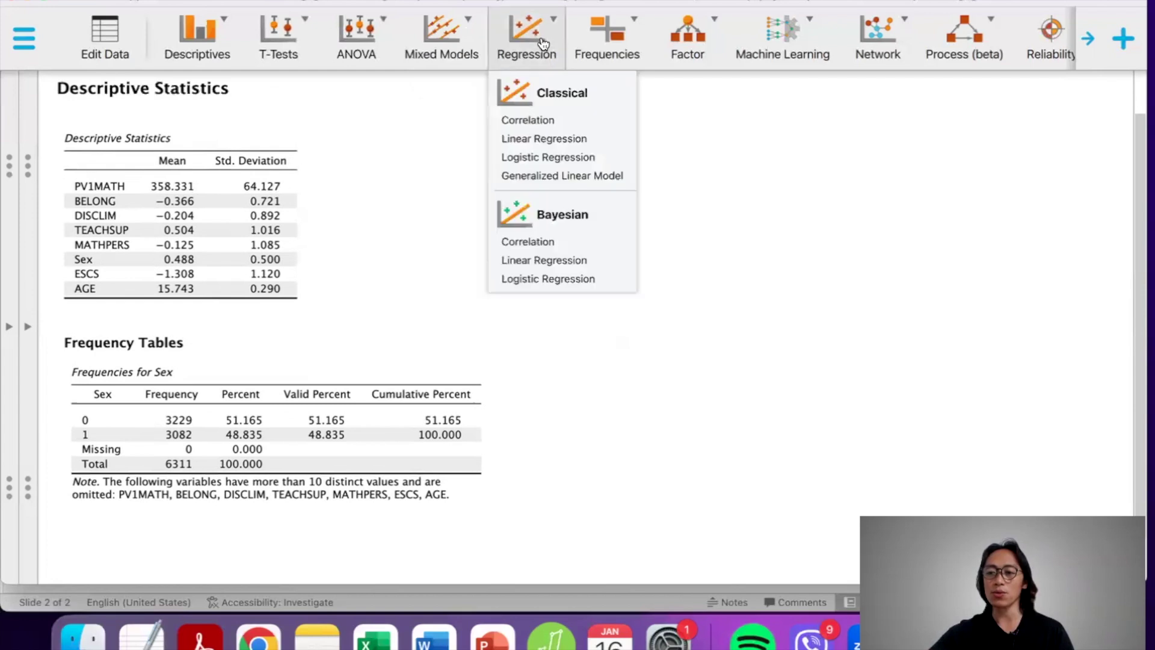
left_click(549, 120)
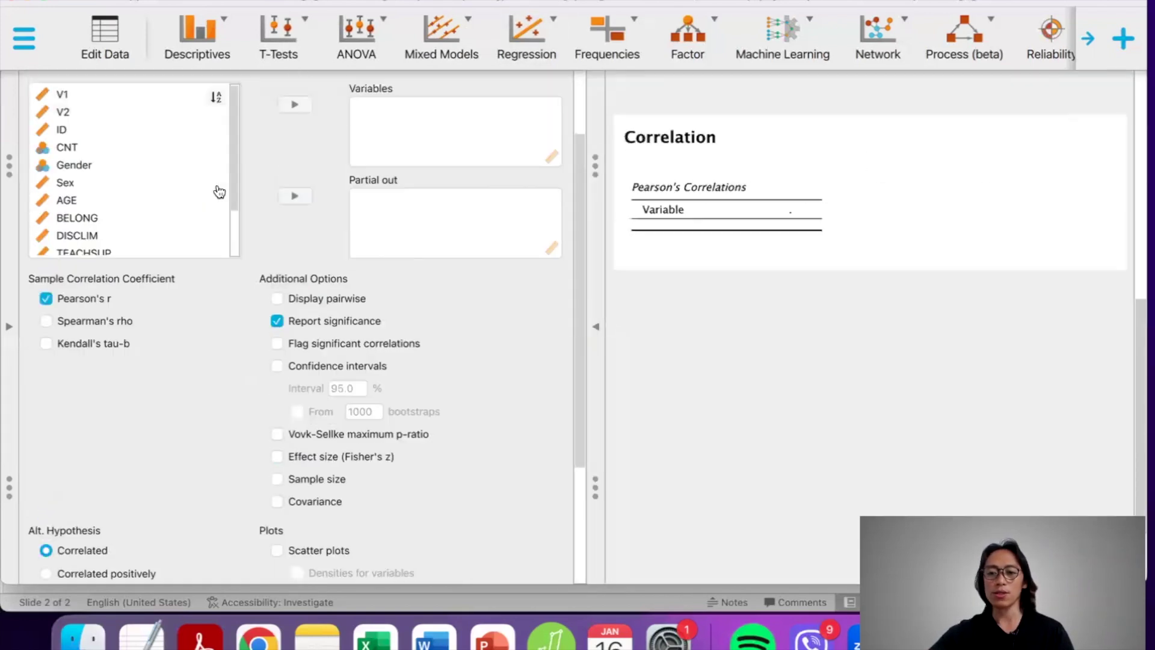
scroll(144, 194, "down", 3)
left_click(81, 246)
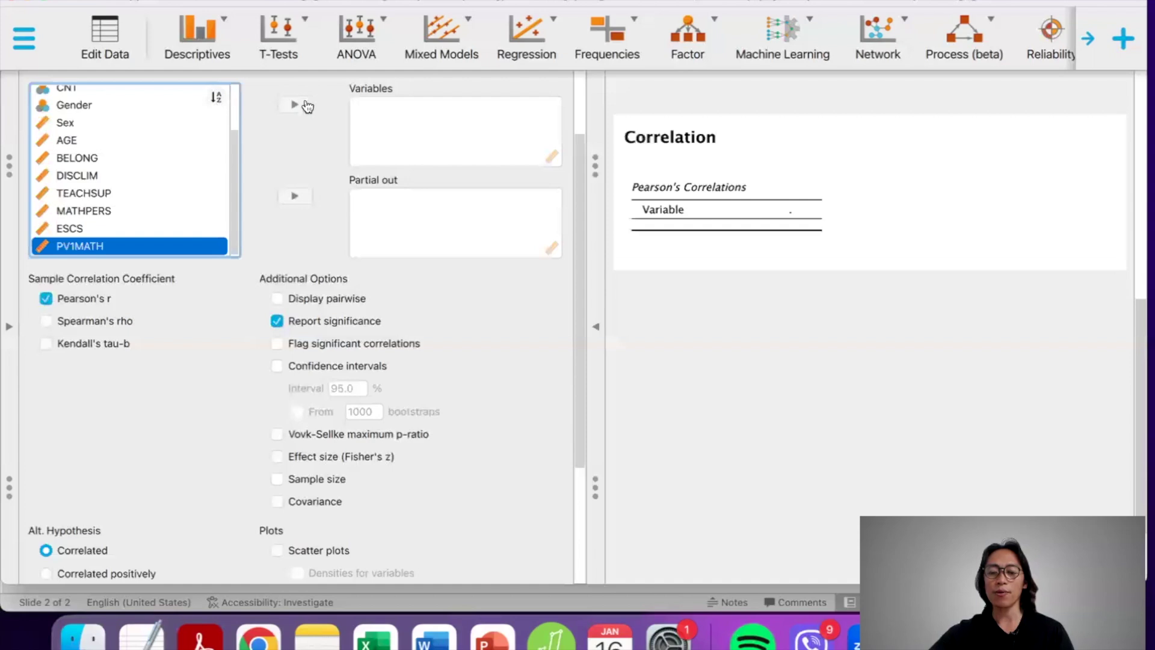
left_click(298, 105)
Step: Add BELONG, DISCLIM, TEACHSUP and MATHPERS, in that order, to the correlation variables
scroll(180, 222, "down", 1)
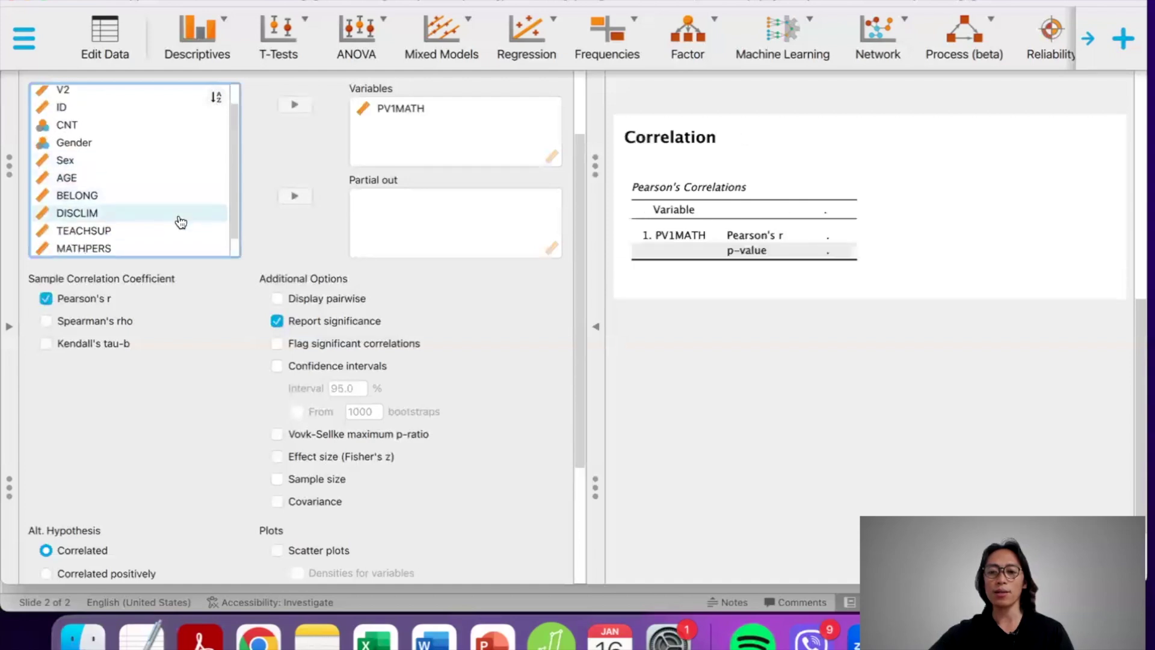
left_click(147, 197)
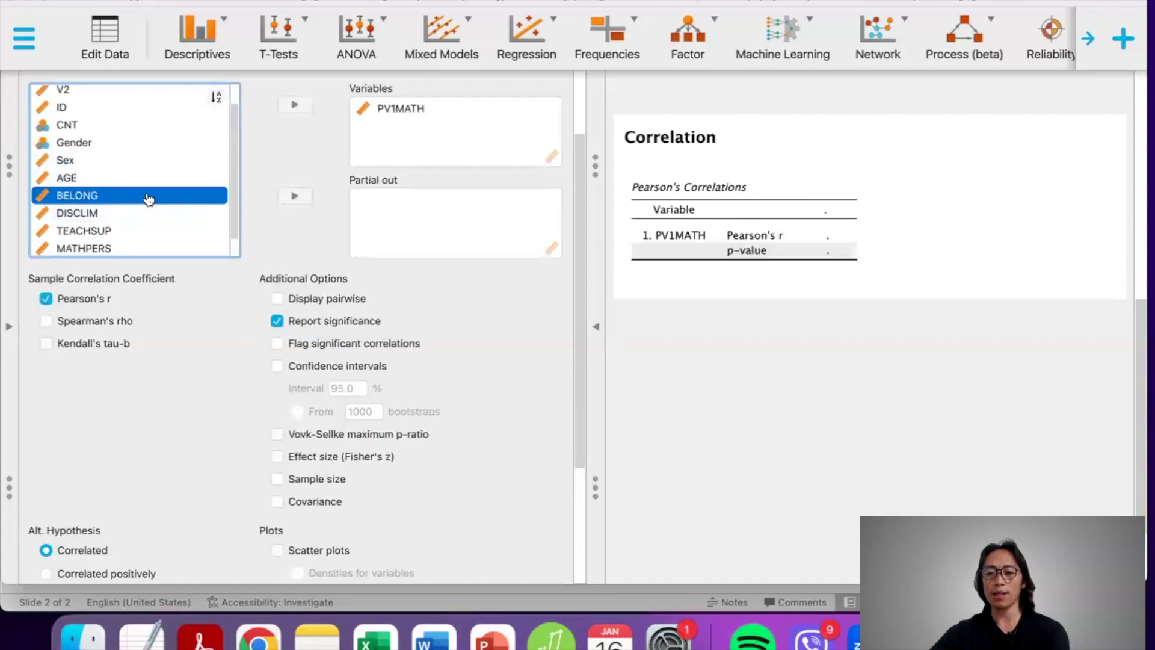
left_click(84, 230, "shift")
left_click(294, 104)
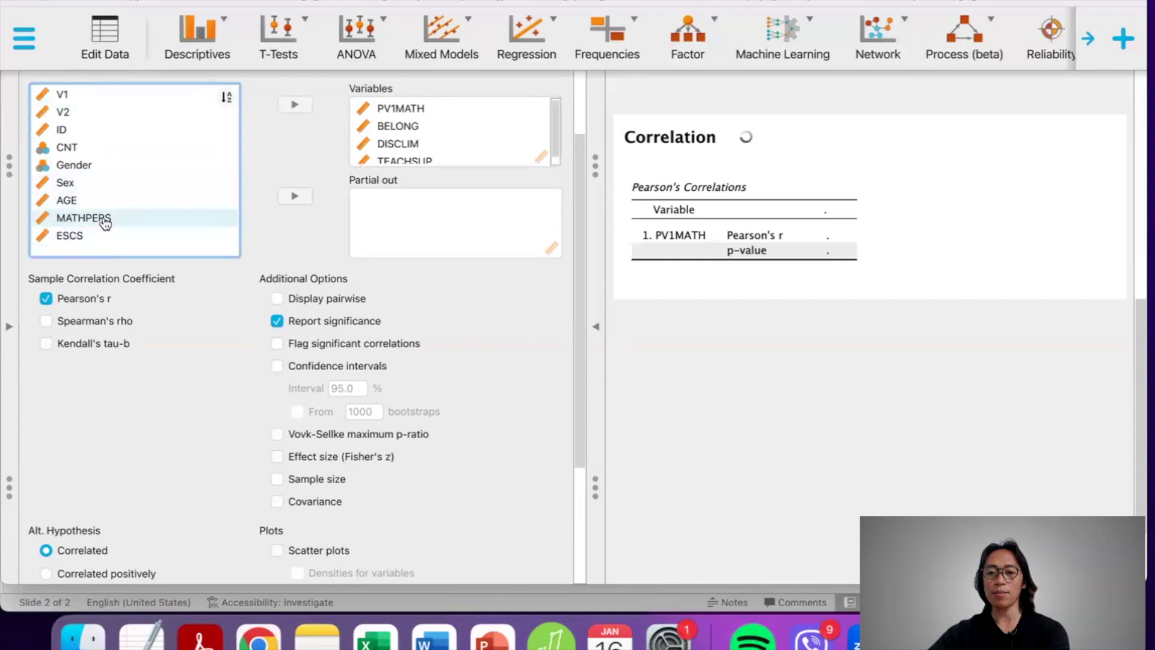
left_click(106, 220)
left_click(298, 106)
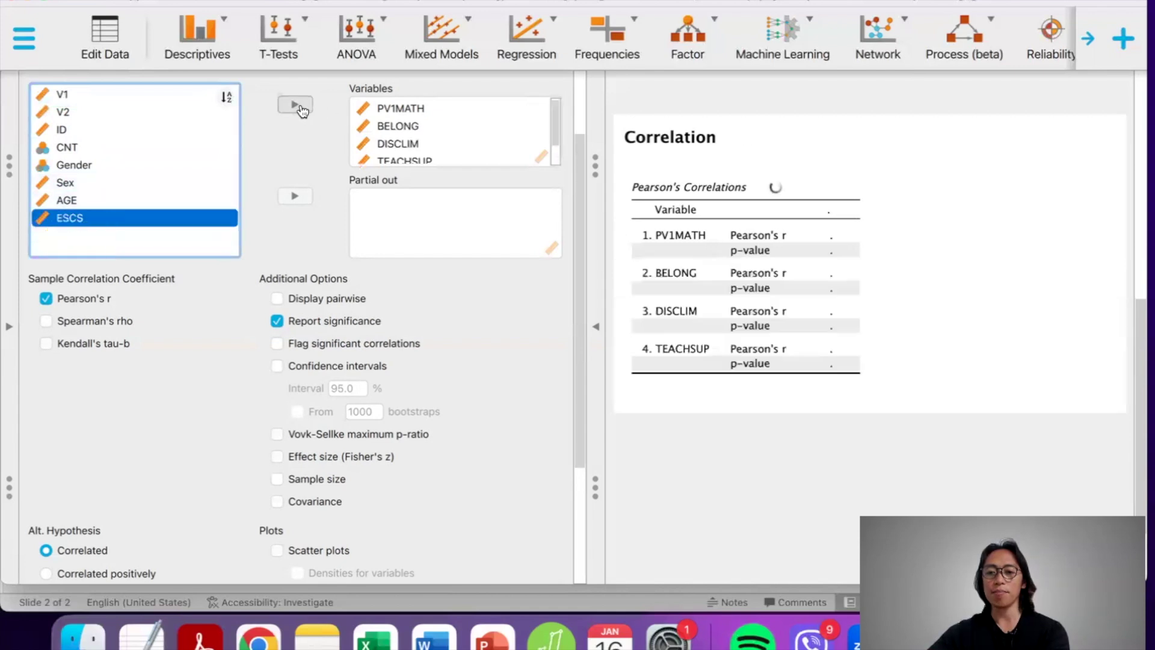
Step: Add Sex and ESCS to the correlation variables, leaving AGE out
scroll(93, 224, "down", 1)
left_click(86, 173)
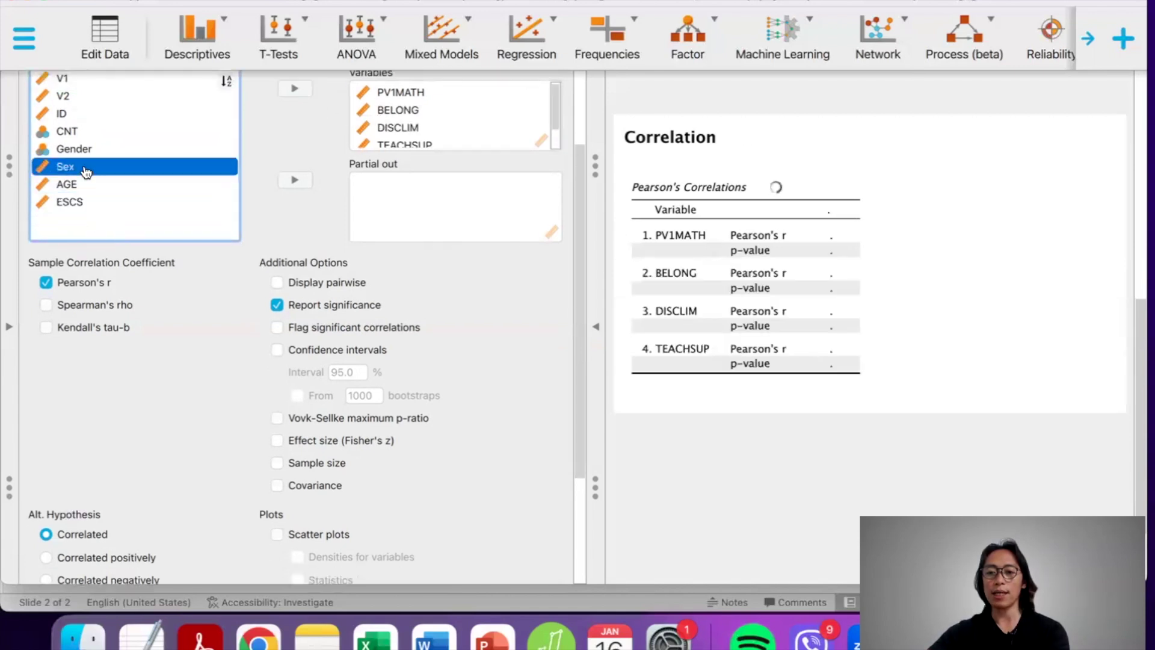
left_click(294, 89)
left_click(108, 187)
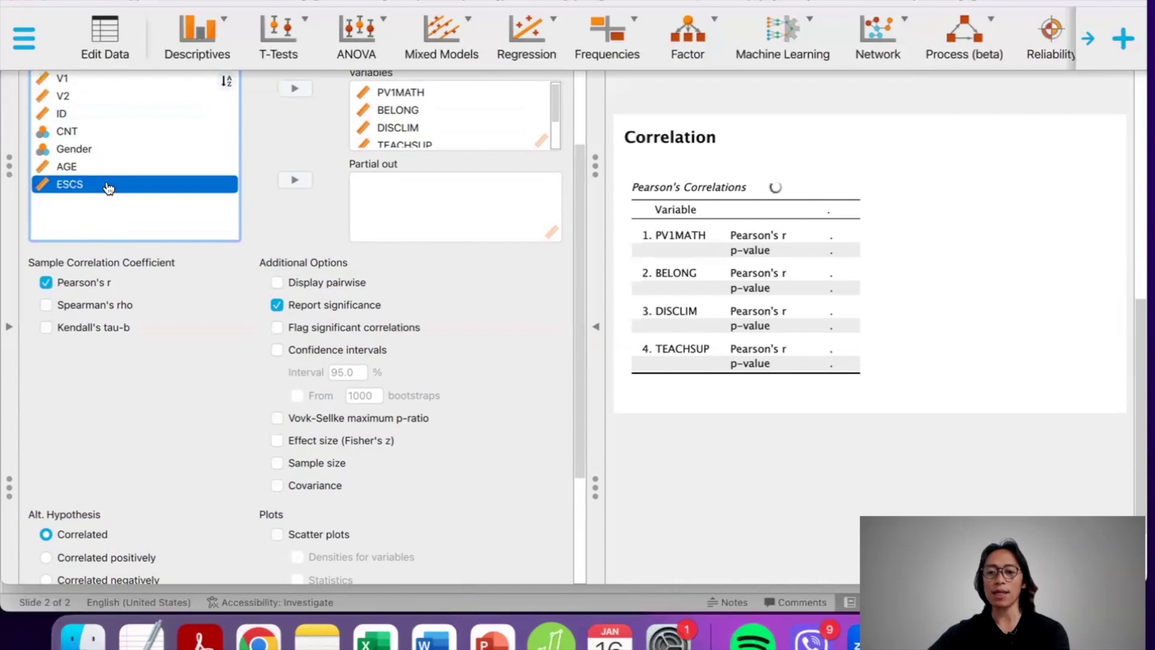
left_click(292, 95)
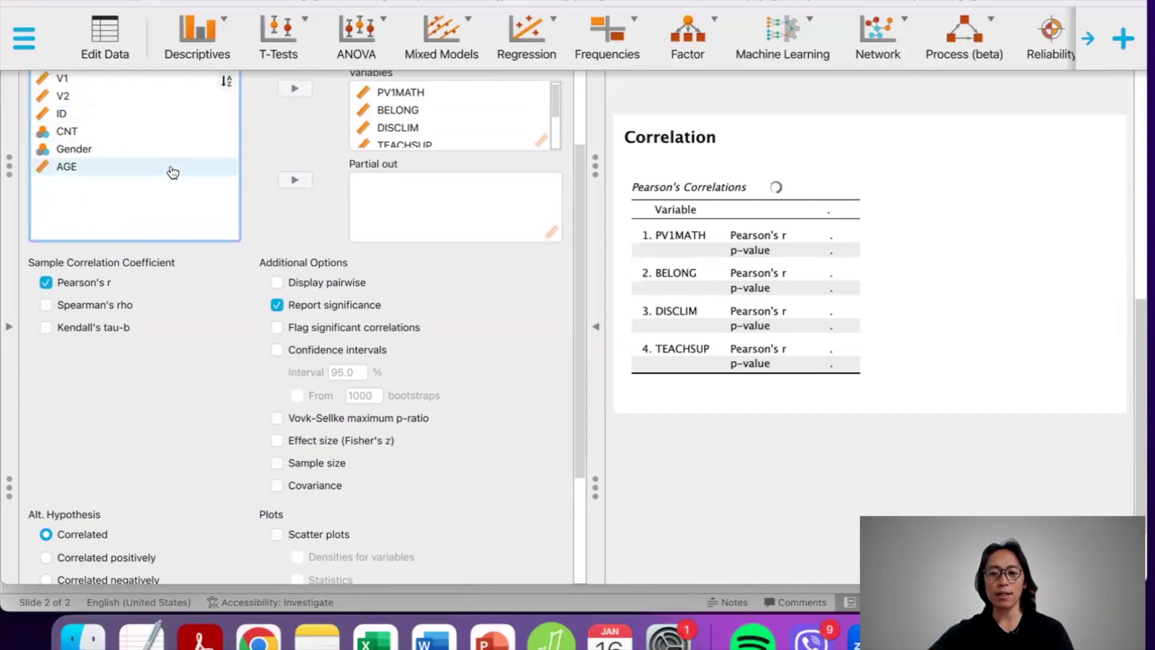
scroll(257, 160, "up", 4)
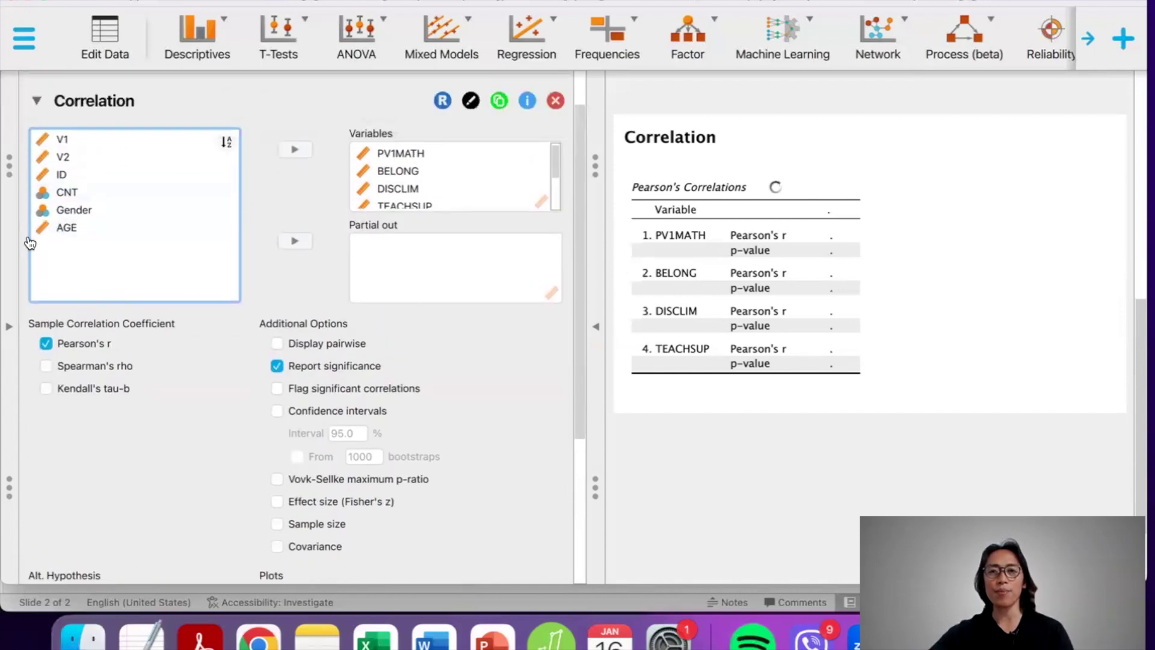
left_click(75, 234)
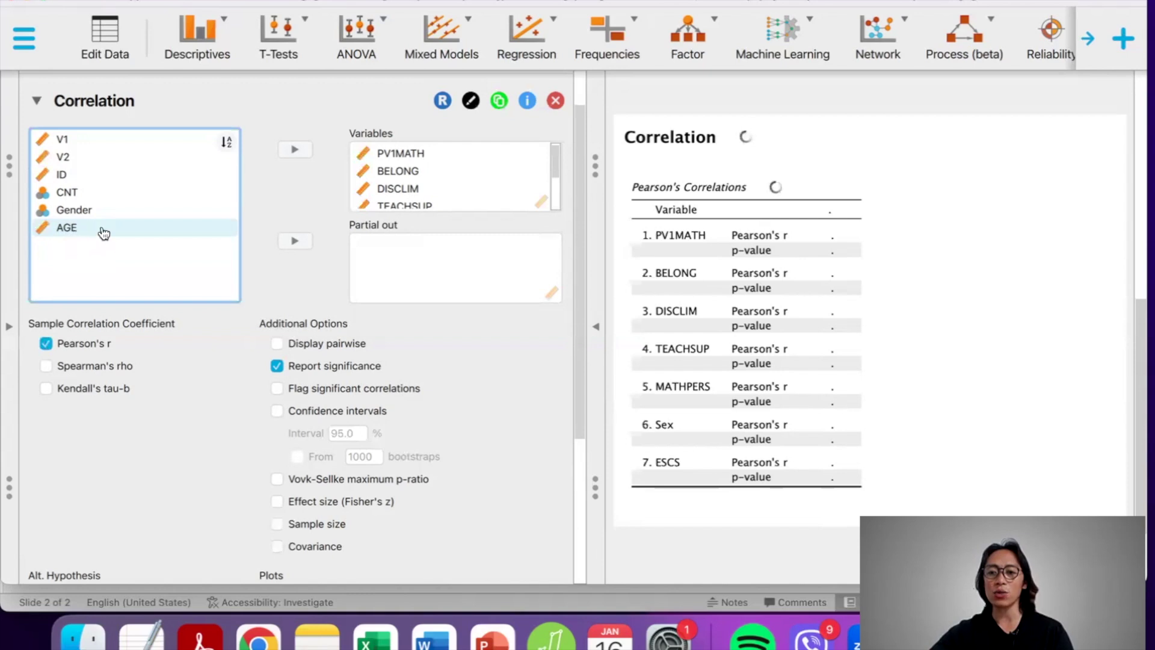
Step: Review the whole Pearson correlation matrix and turn off the reporting of significance so that p-values are omitted
left_click(596, 326)
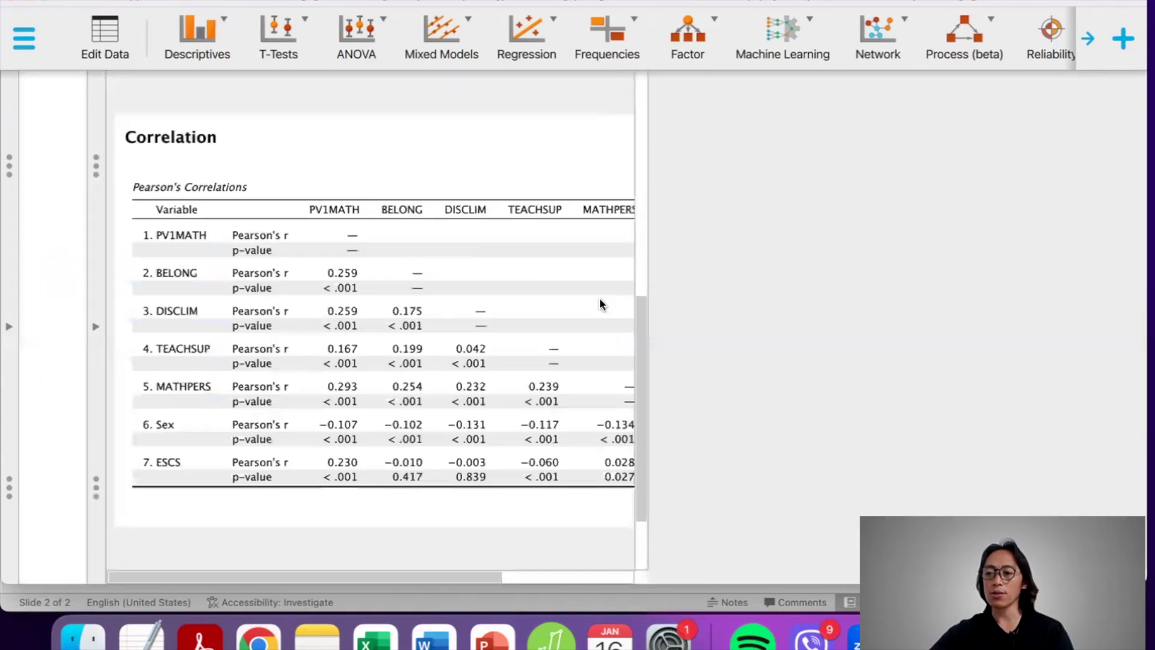
scroll(692, 319, "down", 2)
scroll(692, 319, "up", 3)
scroll(92, 336, "up", 2)
scroll(91, 336, "down", 4)
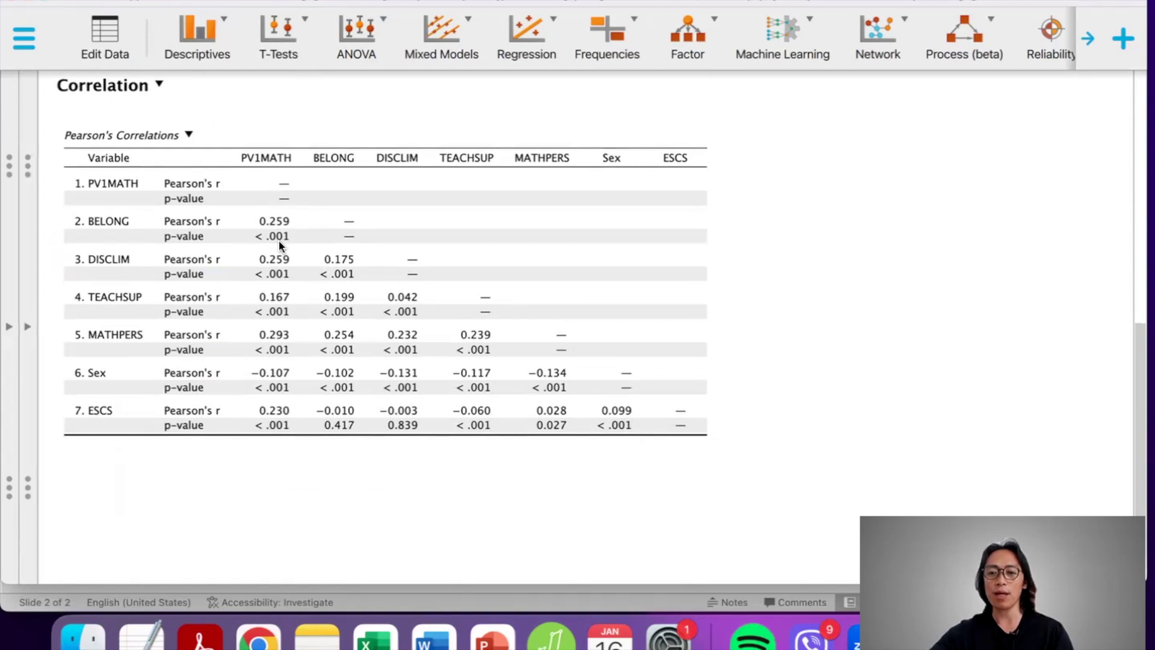
left_click(27, 327)
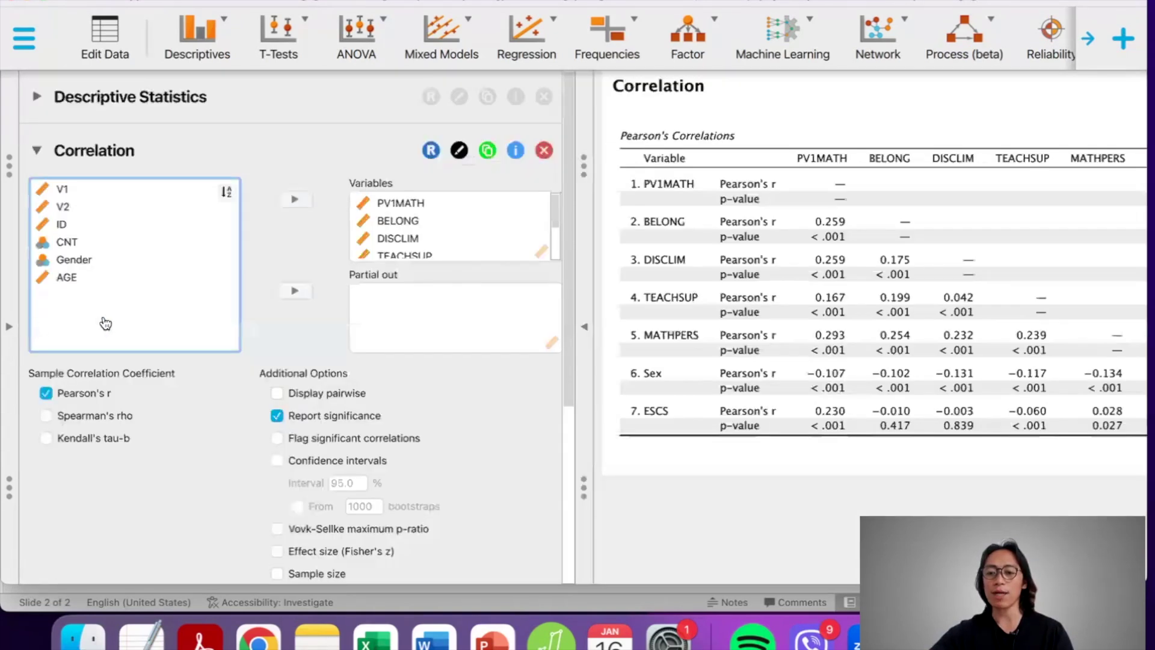
left_click(294, 419)
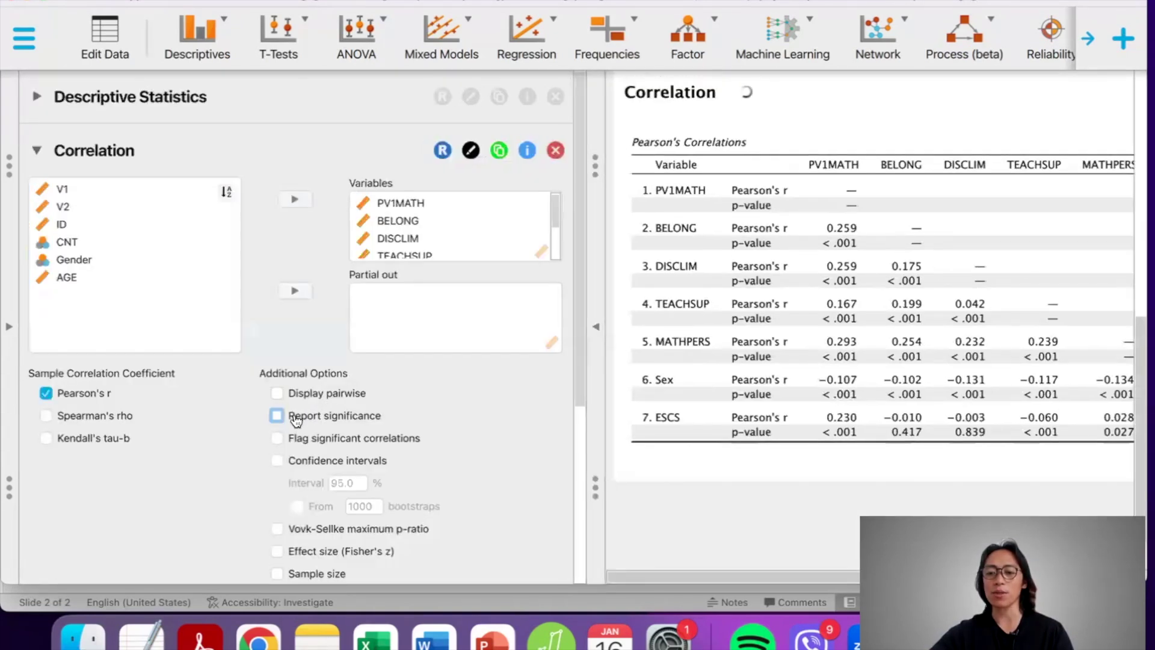
left_click(596, 327)
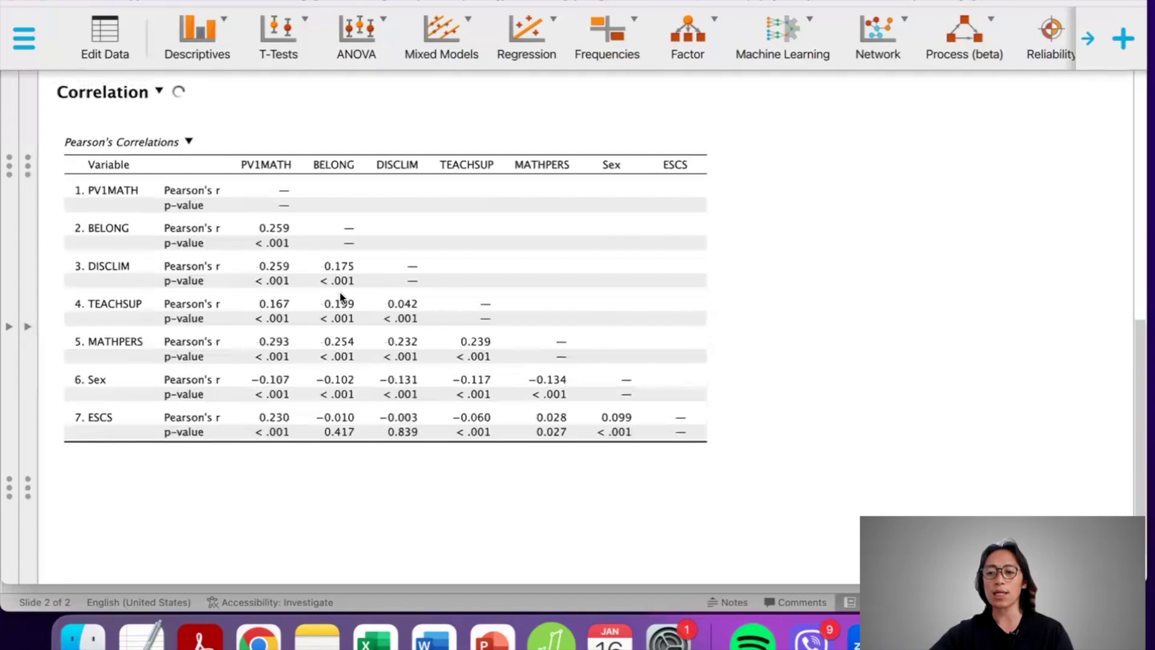
left_click(28, 327)
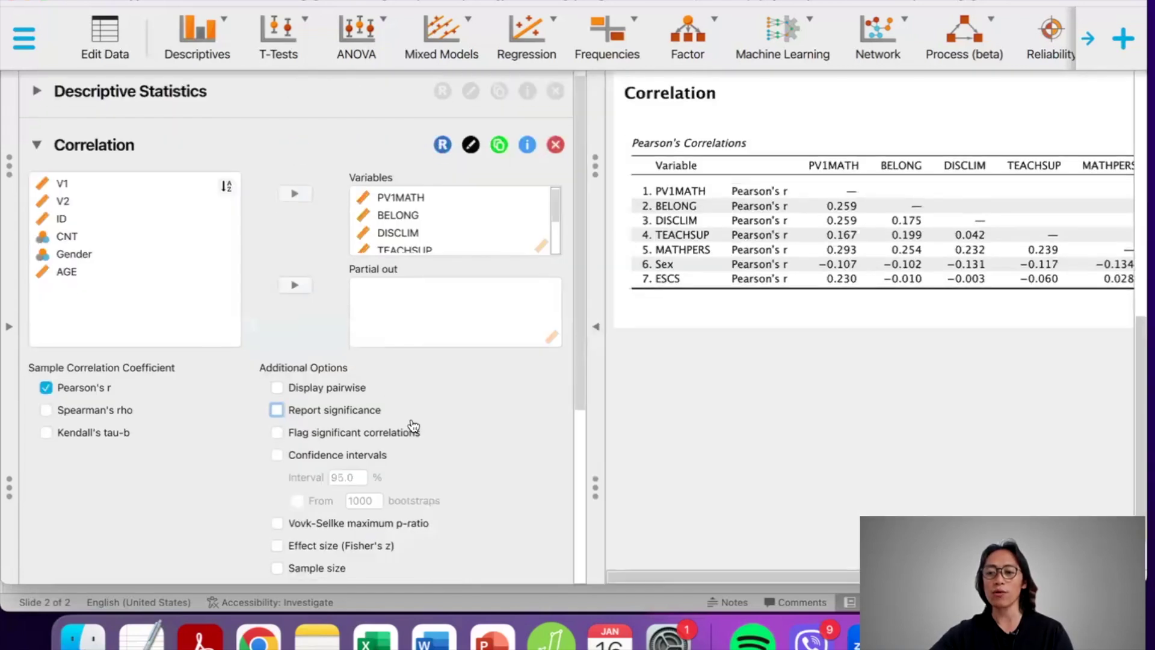
Step: Flag significant correlations in the Pearson matrix and review the full table together with the descriptive results above it
scroll(257, 430, "down", 1)
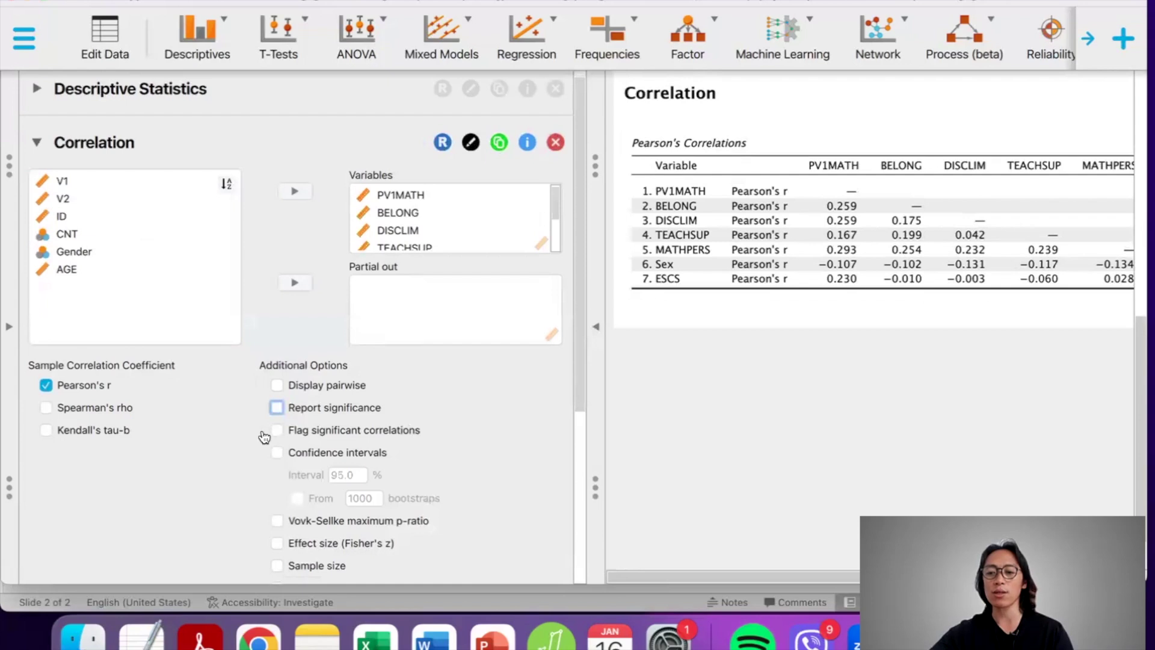
left_click(278, 432)
left_click(595, 326)
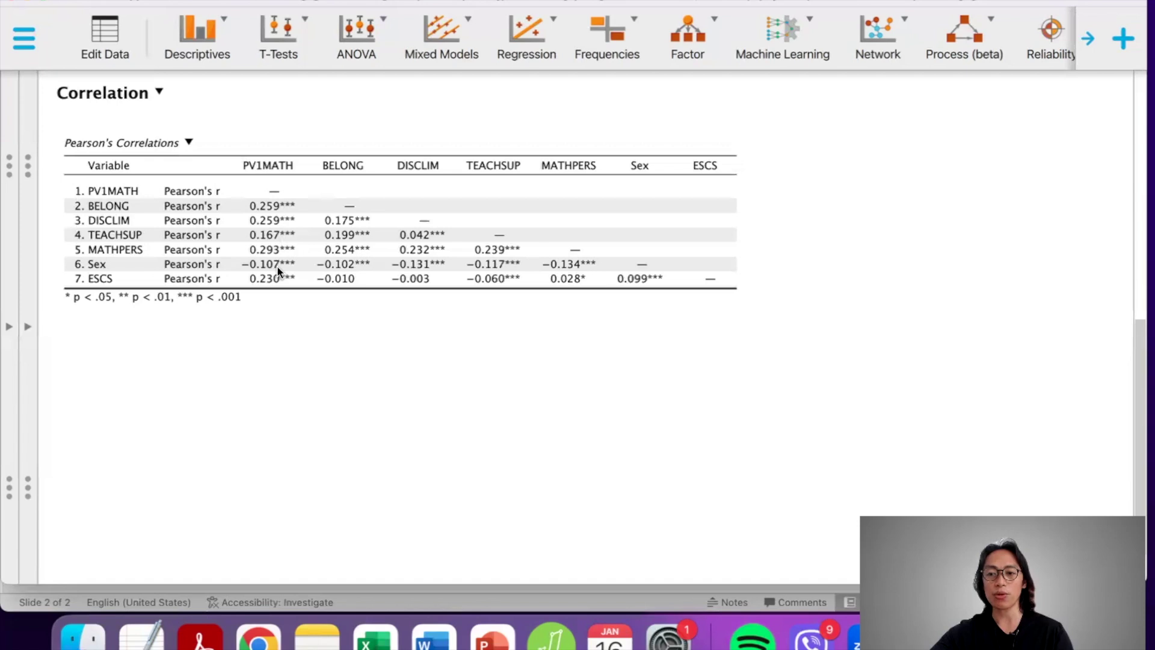
scroll(277, 265, "up", 1)
scroll(277, 268, "up", 5)
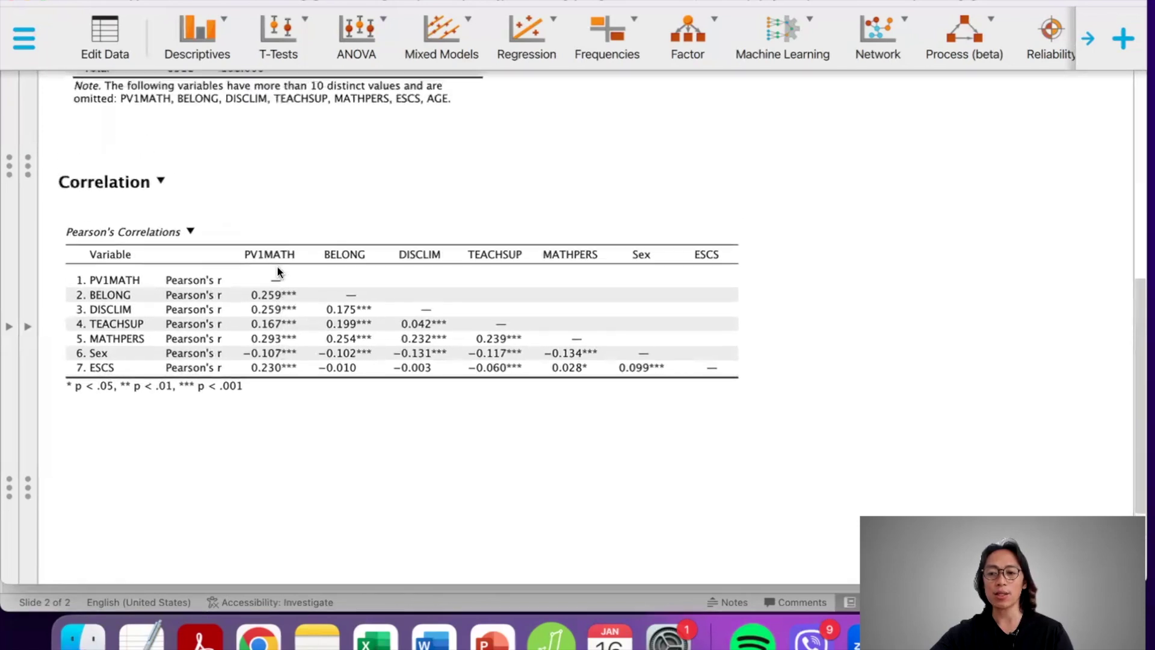
scroll(277, 265, "up", 7)
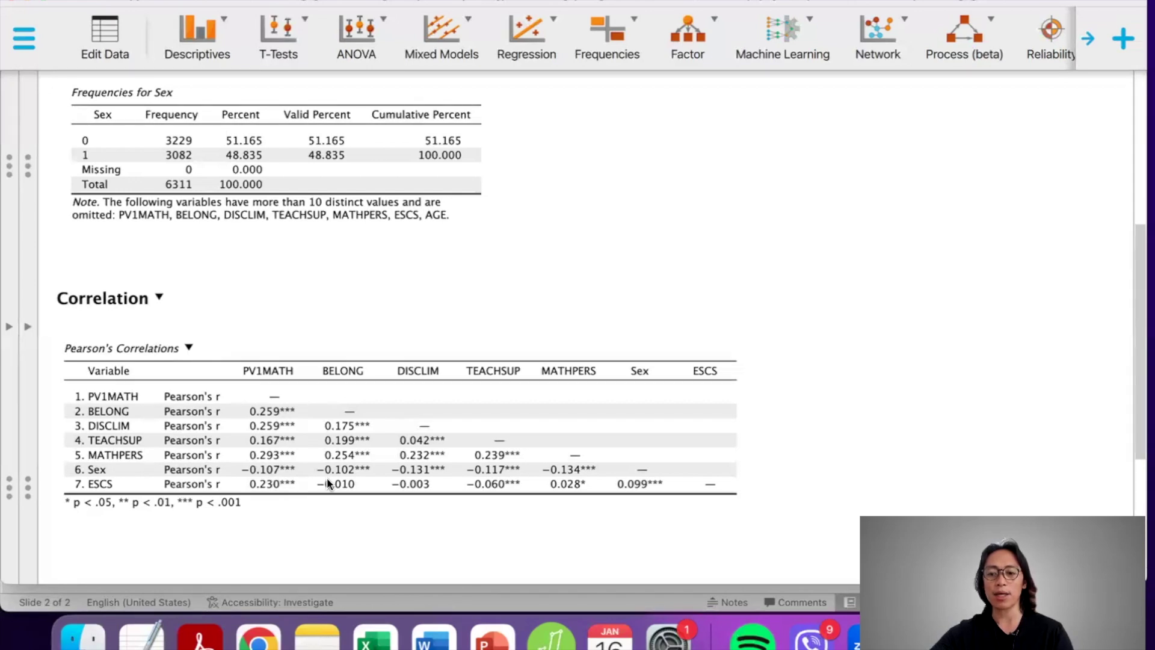
scroll(326, 478, "down", 2)
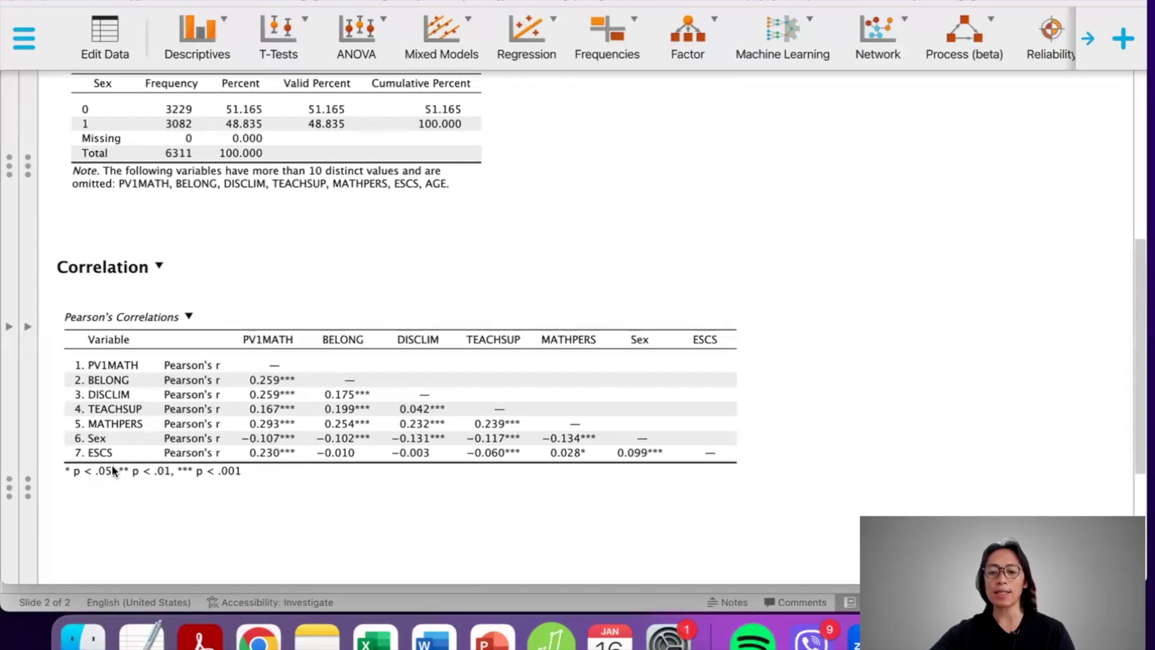
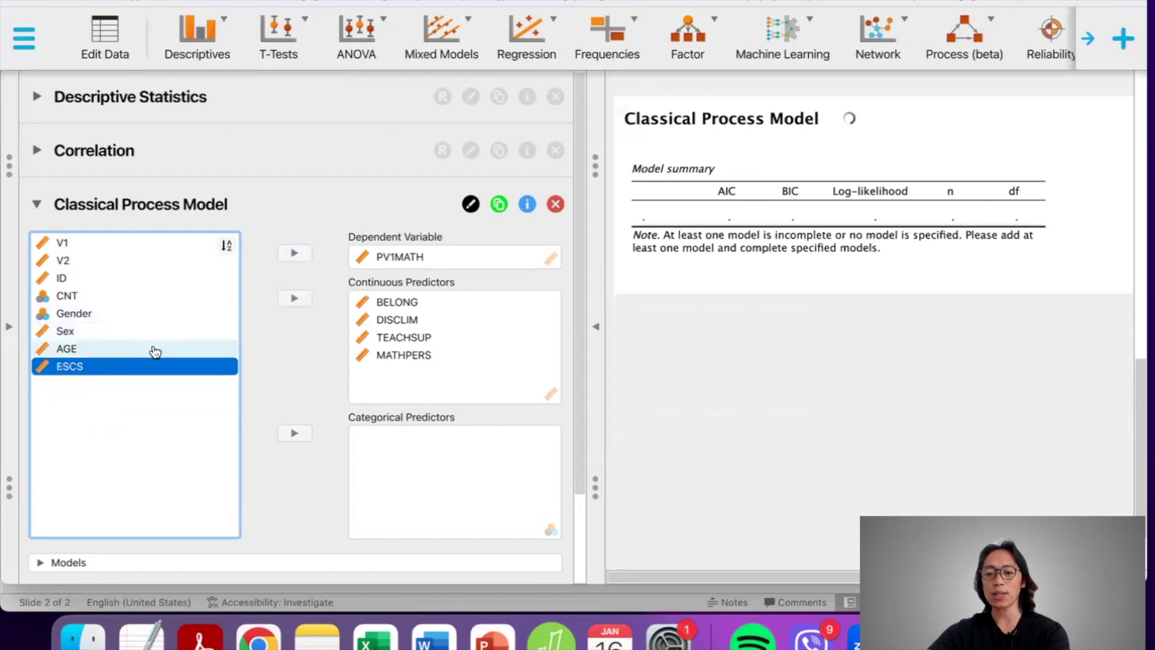
Step: Add Sex and ESCS as continuous predictors in the Classical Process Model
key("shift+Down")
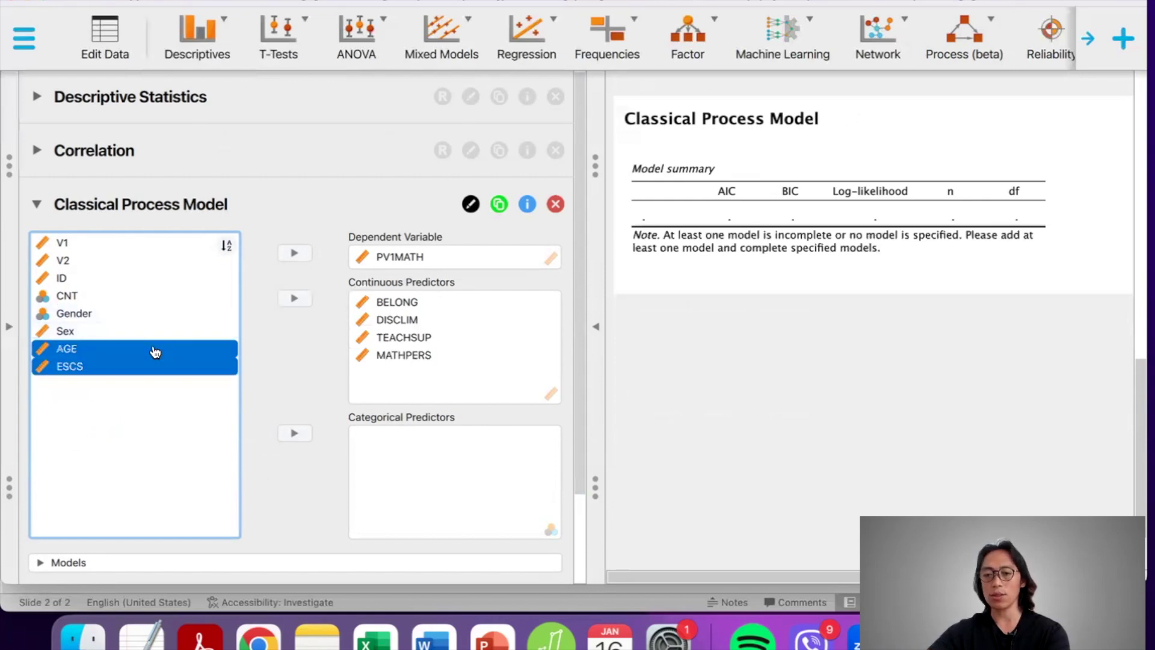
left_click(199, 330)
left_click(294, 298)
left_click(168, 350)
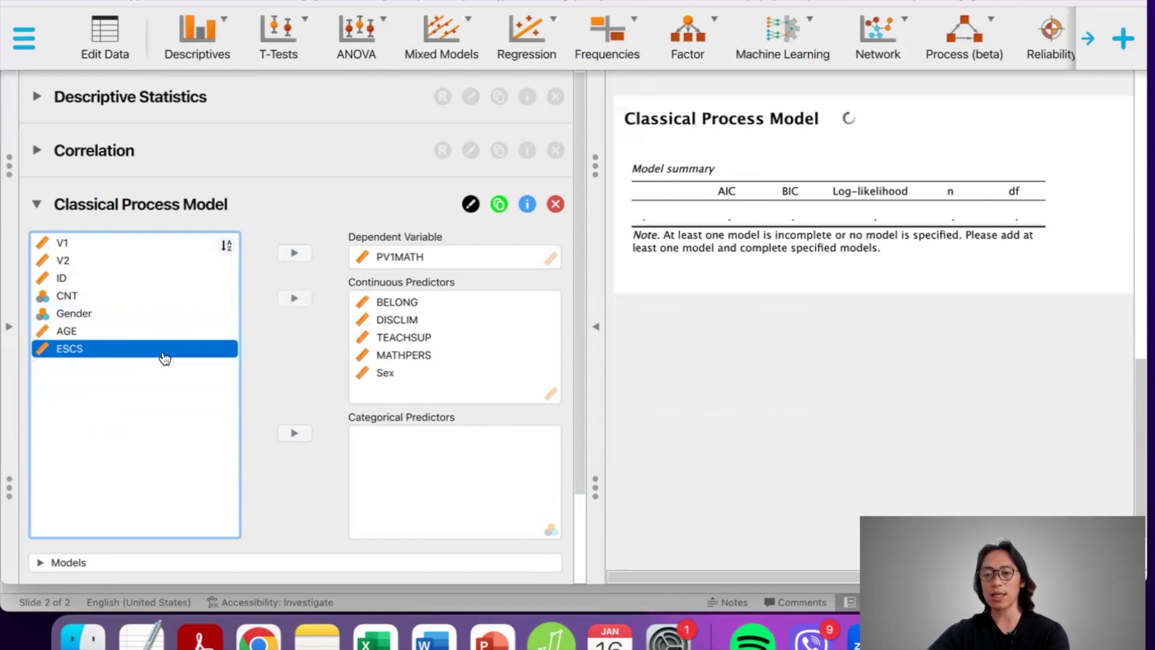
left_click(294, 298)
Step: Define Model 1's first path from BELONG to PV1MATH with MATHPERS as the mediator
scroll(325, 488, "down", 3)
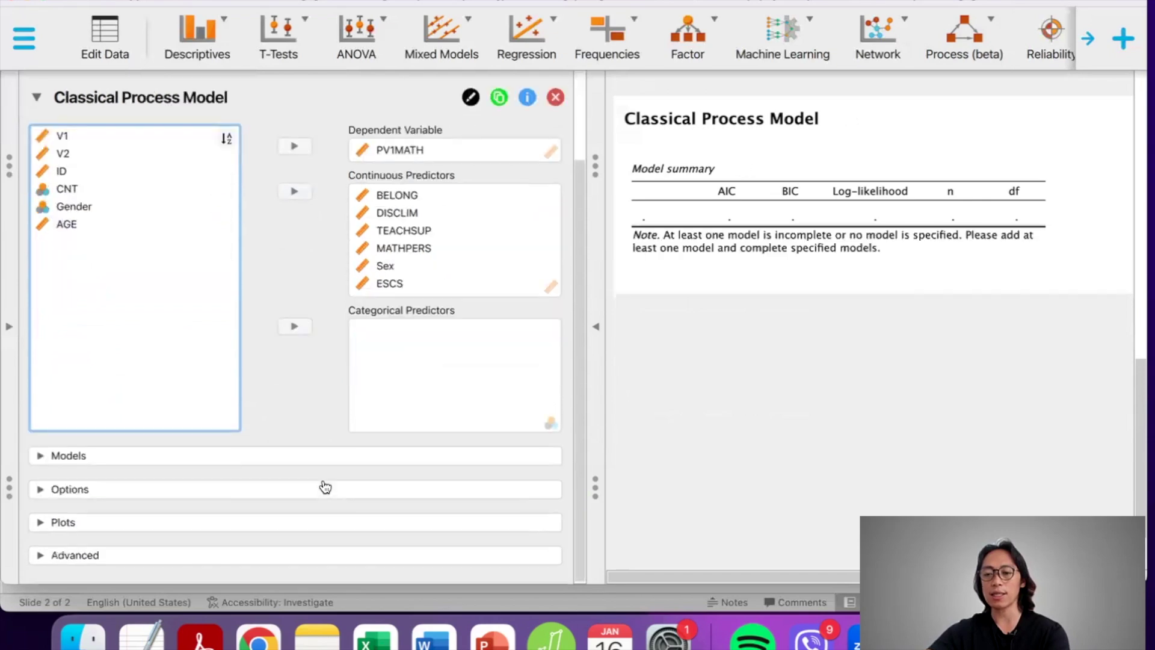
left_click(312, 460)
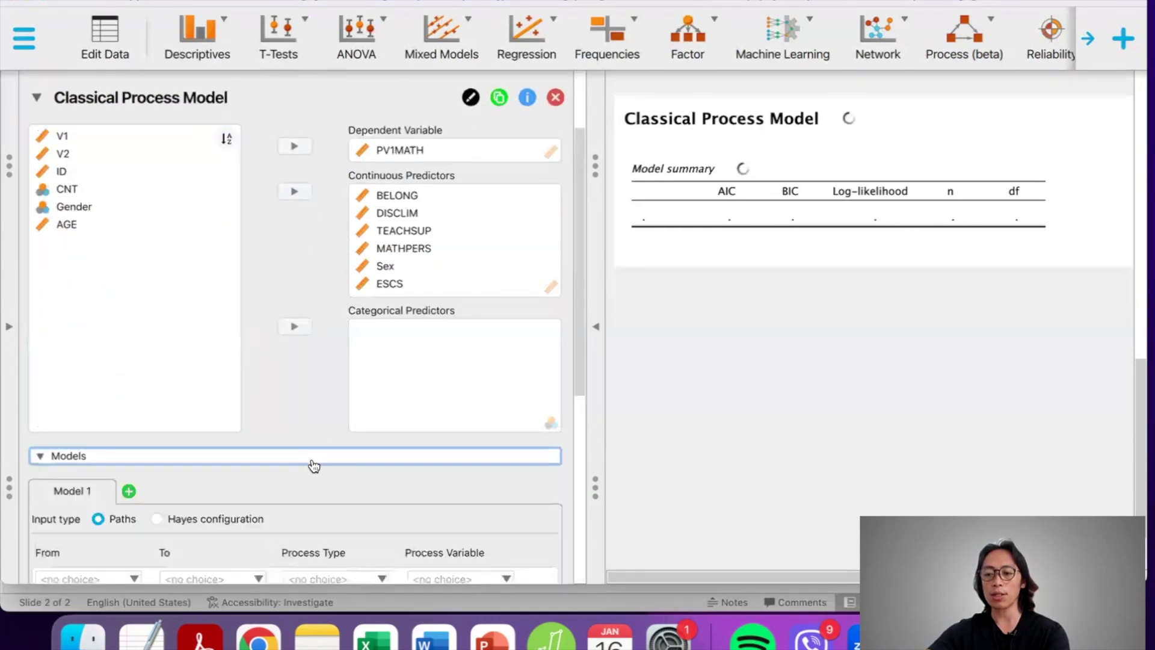
scroll(314, 465, "down", 3)
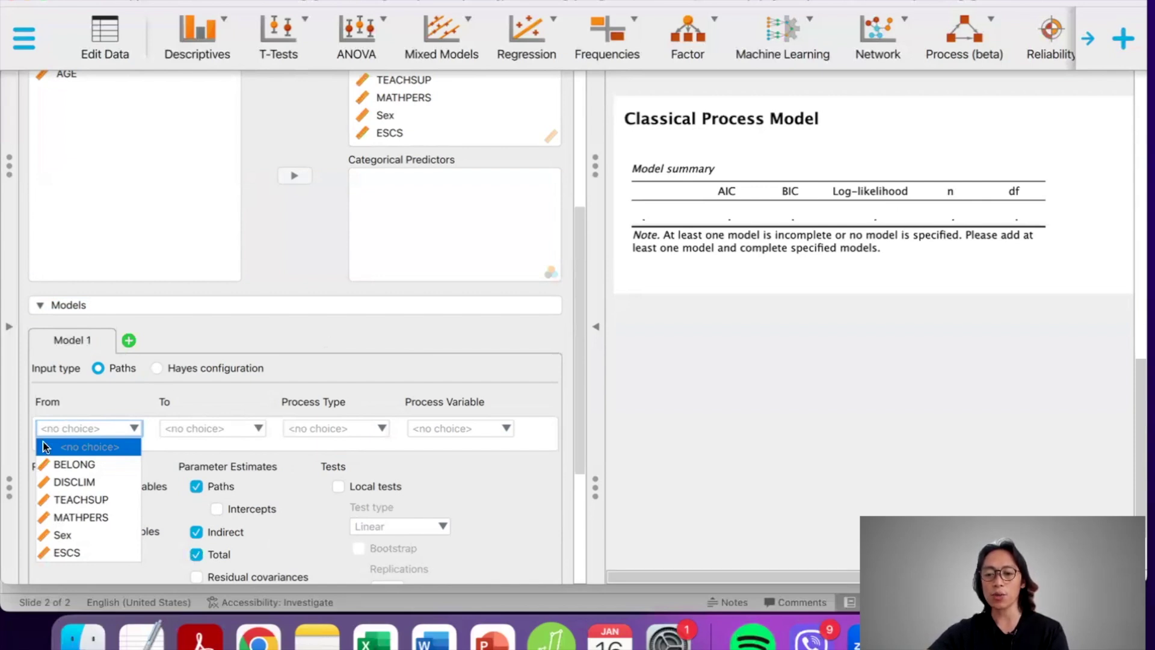
left_click(76, 467)
left_click(215, 423)
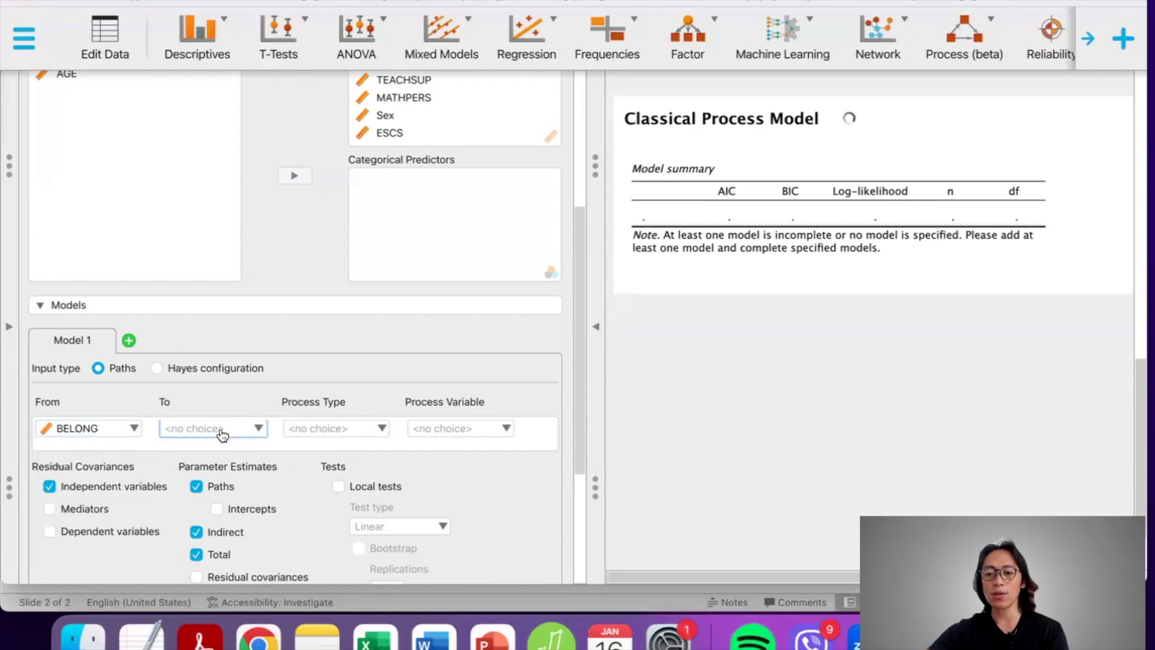
left_click(226, 466)
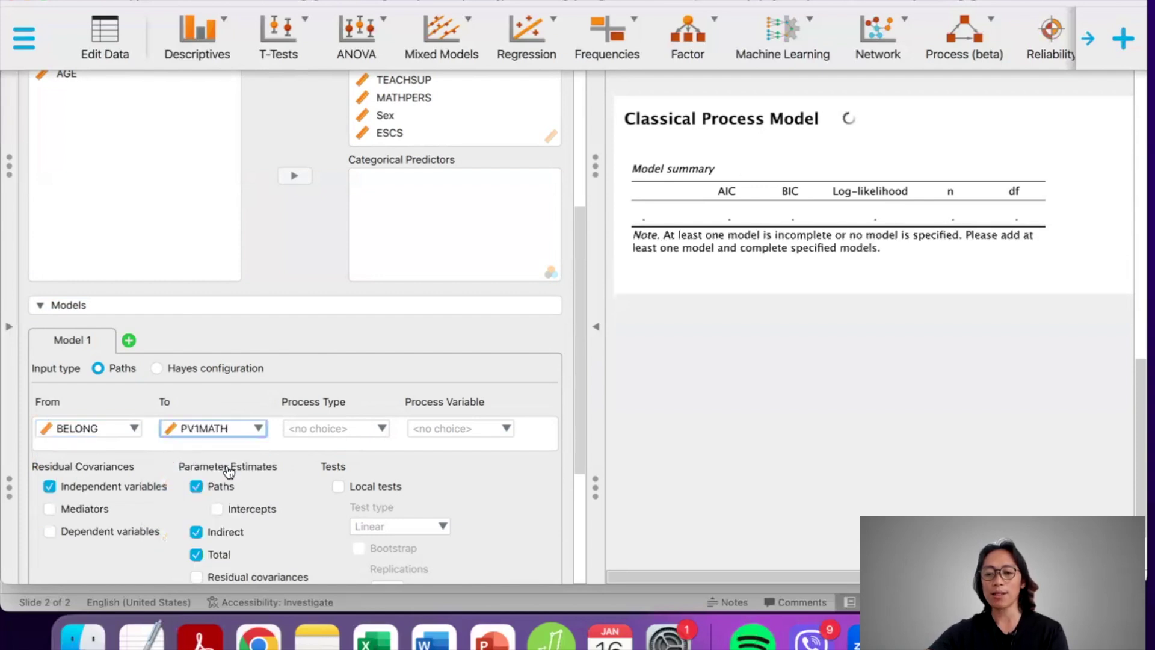
left_click(337, 434)
left_click(368, 463)
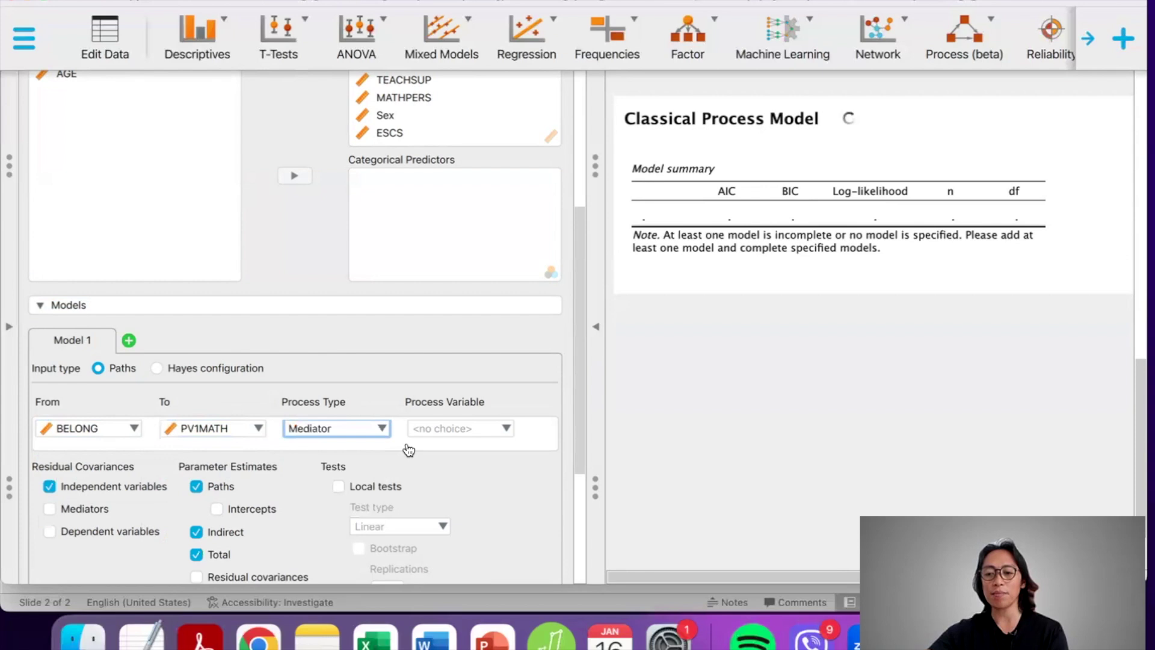
left_click(464, 432)
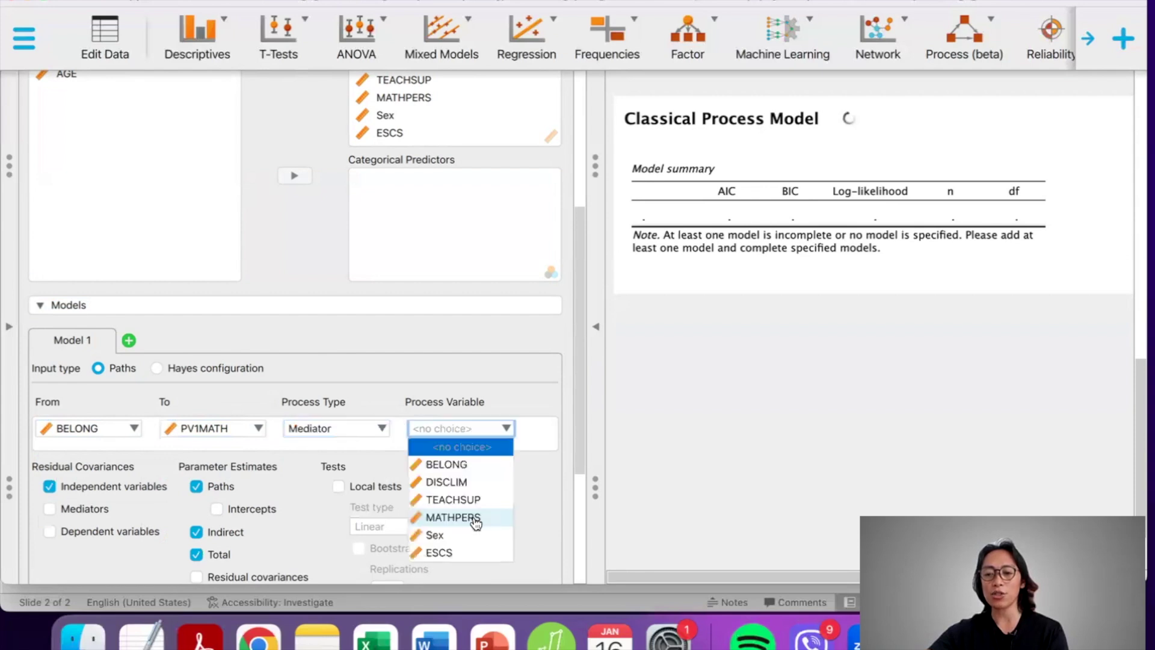
left_click(474, 517)
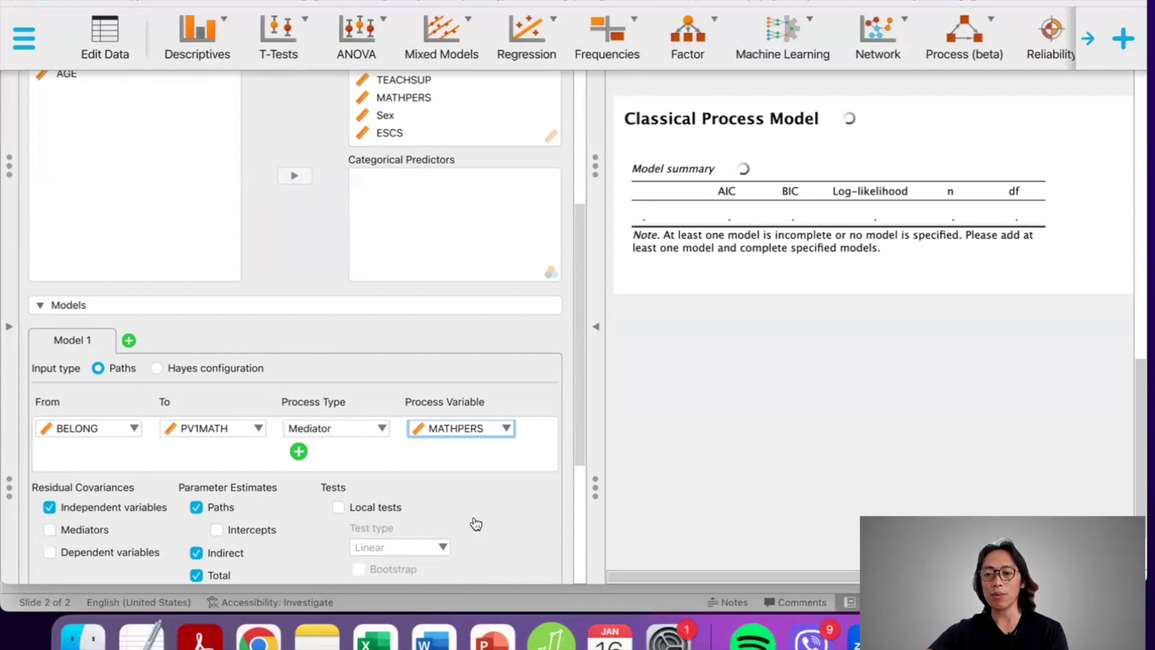
Step: Check the mediation diagram in PowerPoint and, back in JASP, add a path from DISCLIM to PV1MATH mediated by MATHPERS
key("super+Tab")
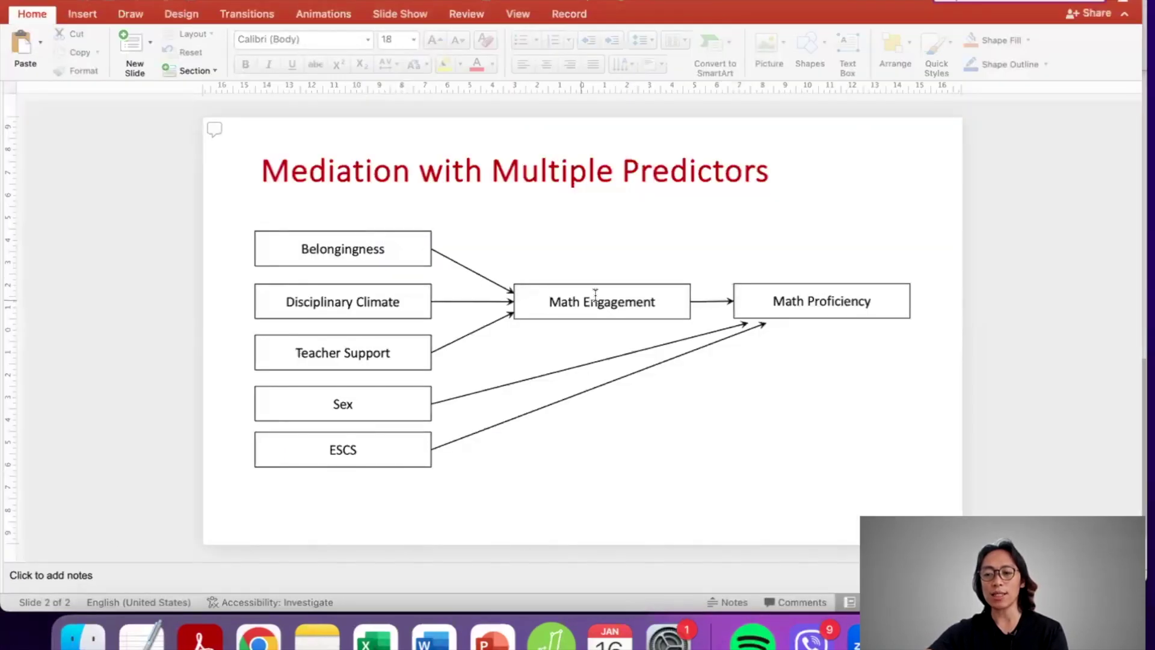
key("ctrl+super+f")
key("ctrl+Up")
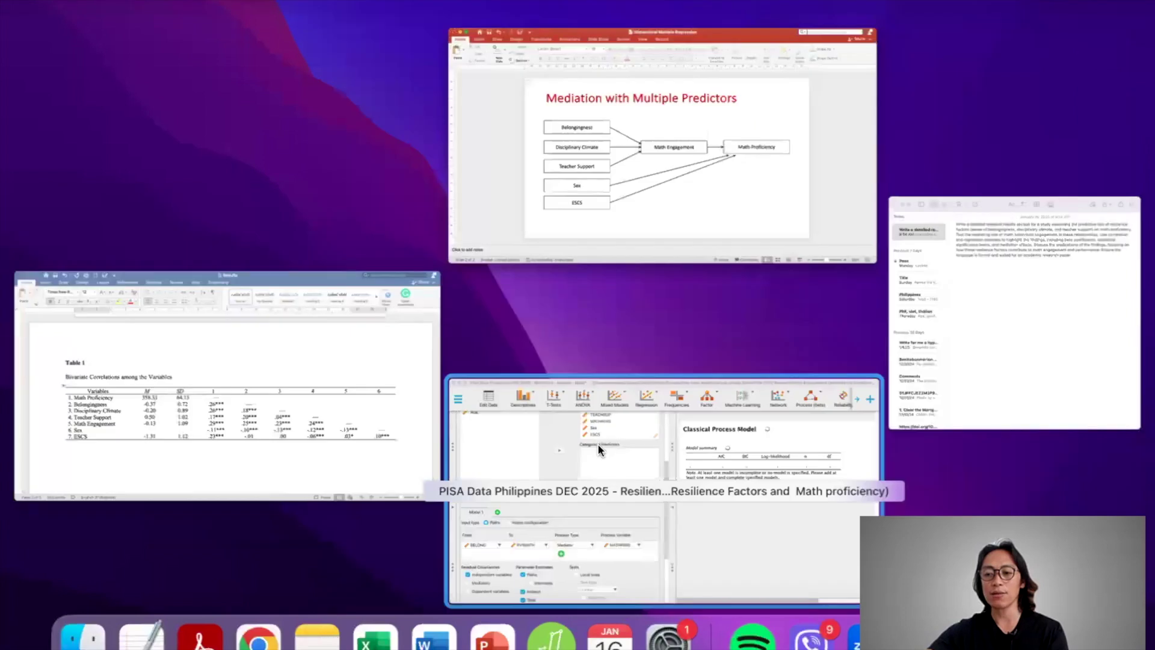
left_click(597, 442)
left_click(298, 451)
left_click(117, 447)
left_click(90, 501)
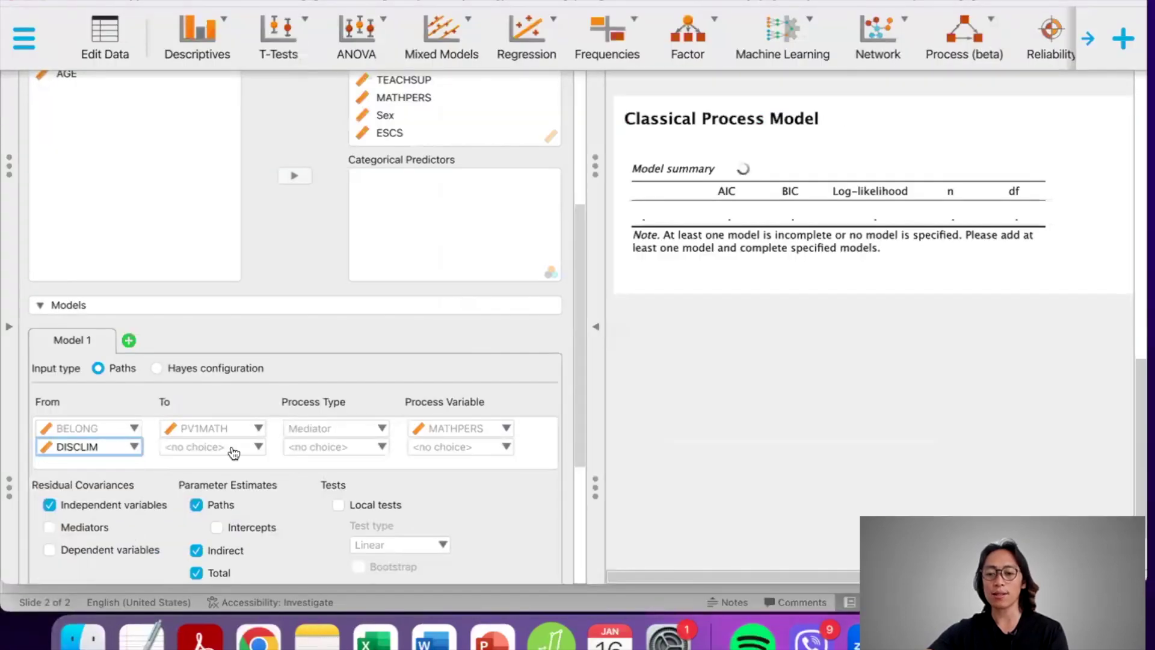
left_click(233, 453)
left_click(225, 322)
left_click(353, 447)
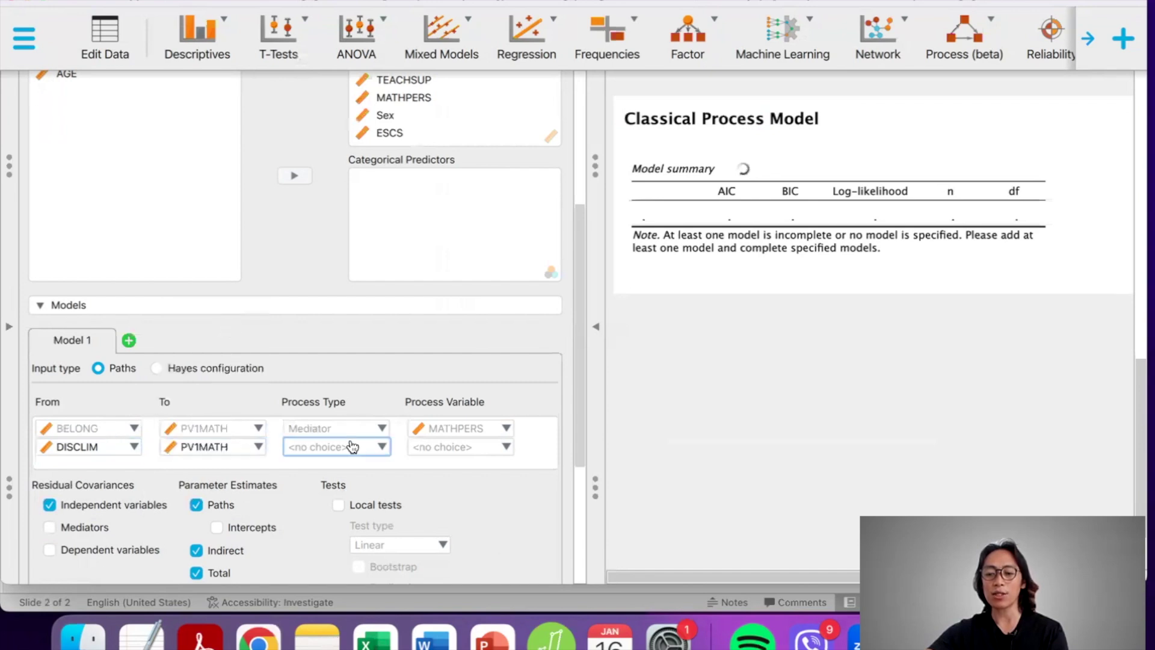
left_click(352, 477)
left_click(466, 451)
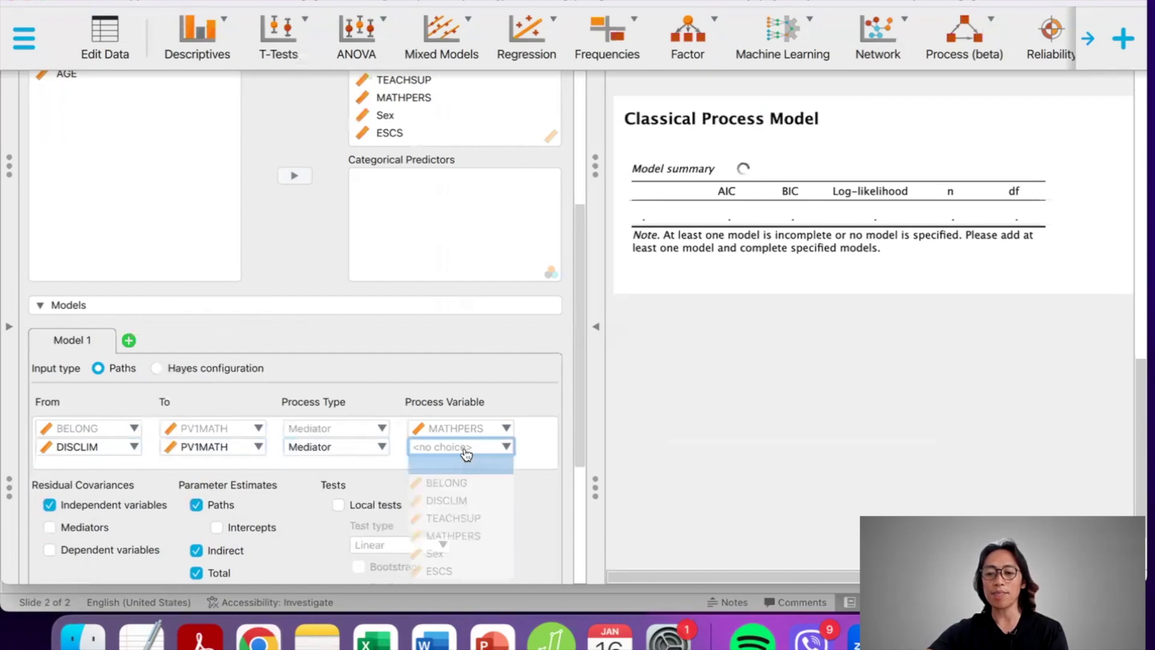
left_click(474, 535)
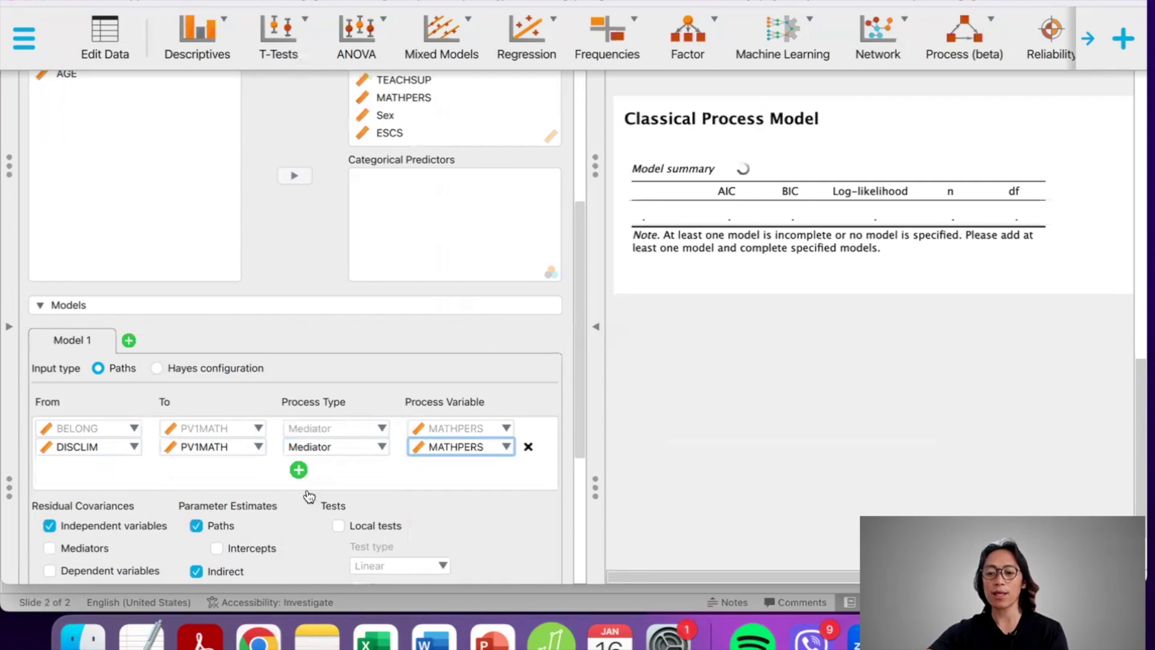
Step: Add a third path to Model 1 from TEACHSUP to PV1MATH with MATHPERS as the mediator
left_click(298, 470)
left_click(58, 467)
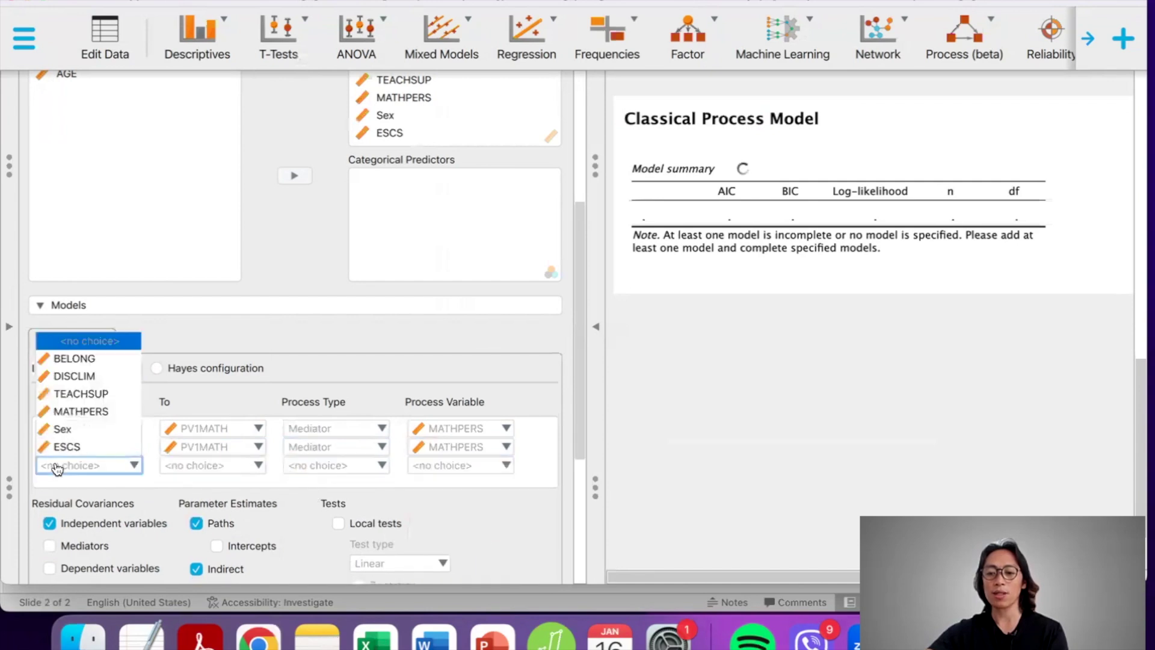
left_click(83, 396)
left_click(208, 471)
left_click(235, 337)
left_click(343, 472)
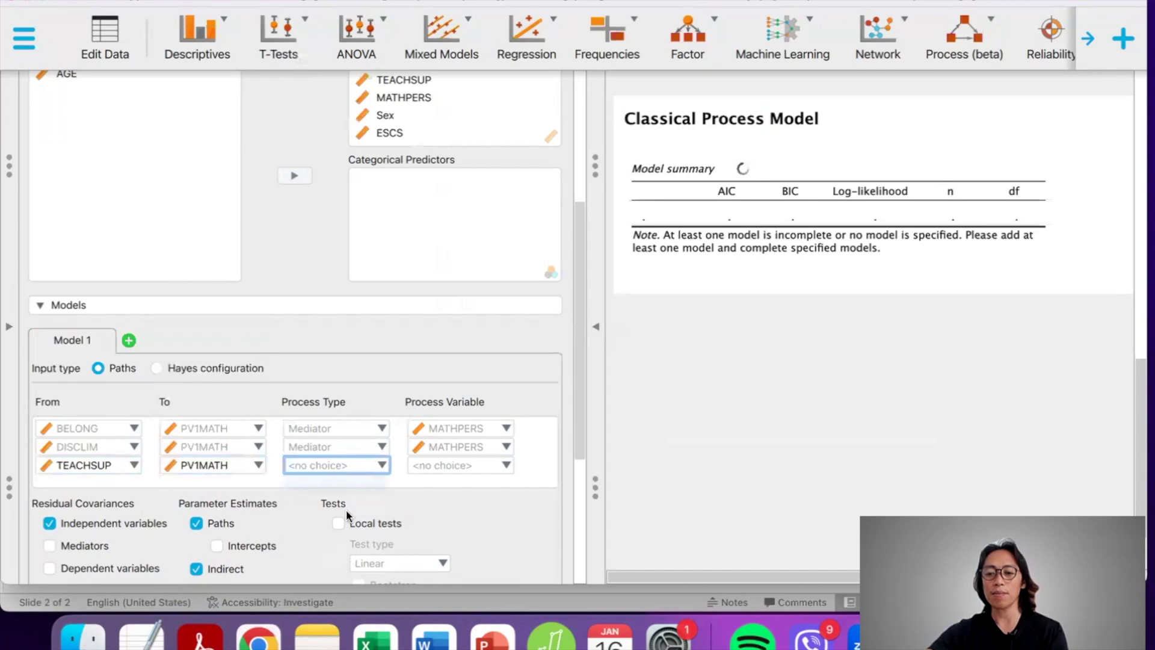
left_click(494, 465)
left_click(493, 465)
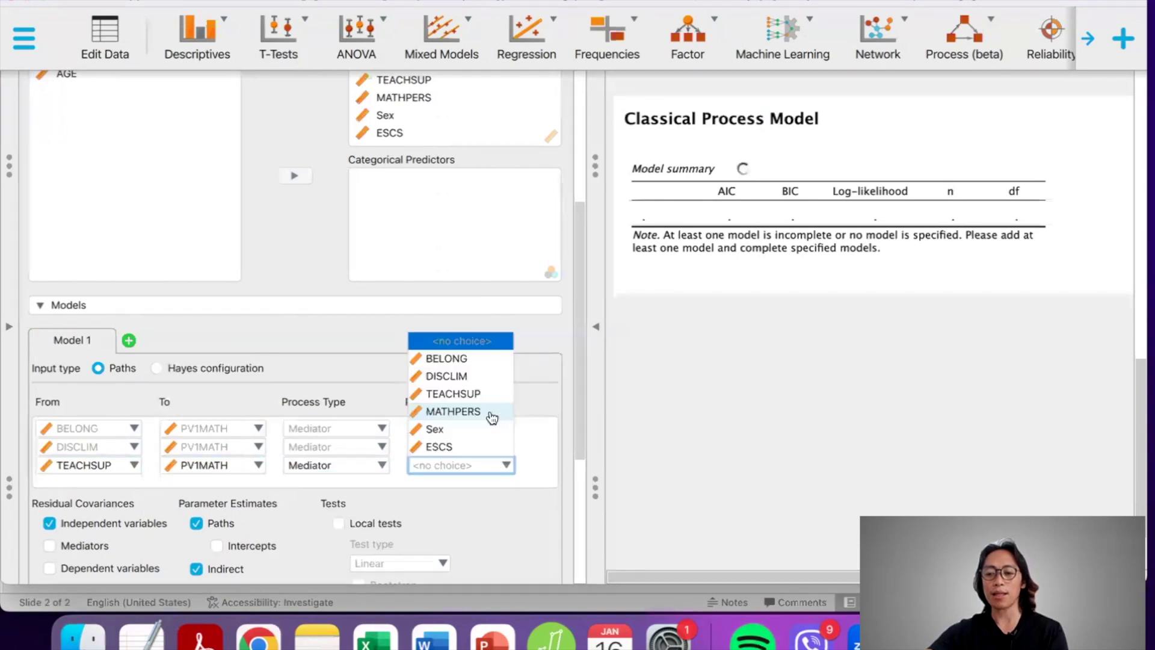
left_click(492, 412)
Step: Add a direct path from Sex to PV1MATH in Model 1, checking it against the mediation diagram in PowerPoint
scroll(302, 461, "down", 2)
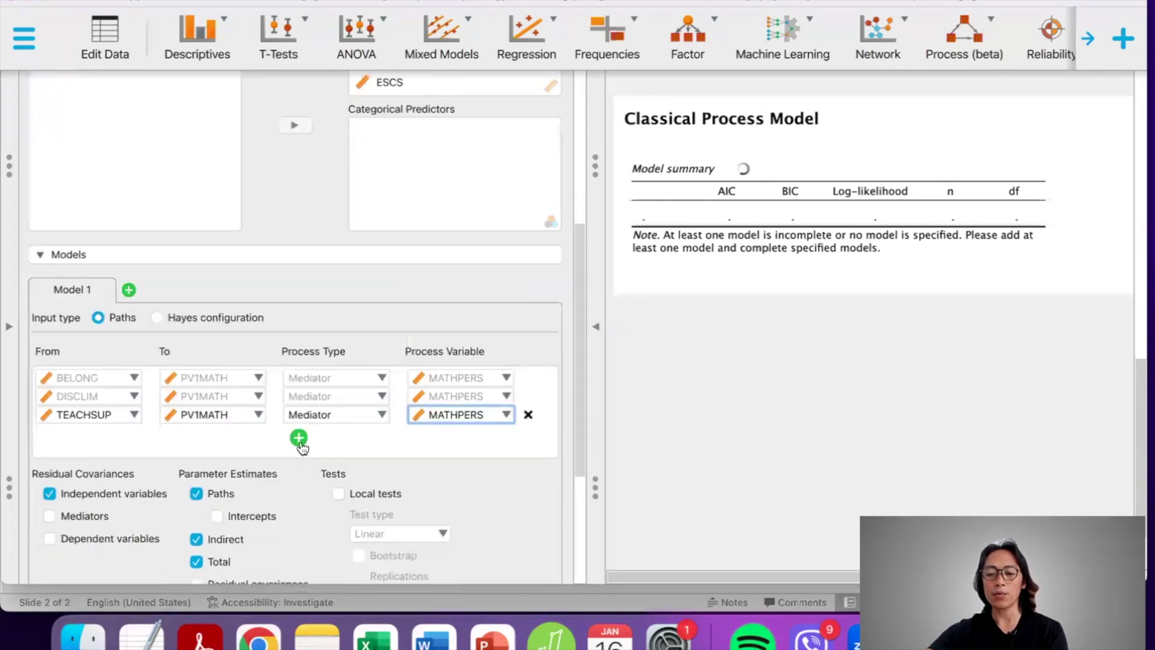
left_click(299, 438)
scroll(39, 415, "down", 2)
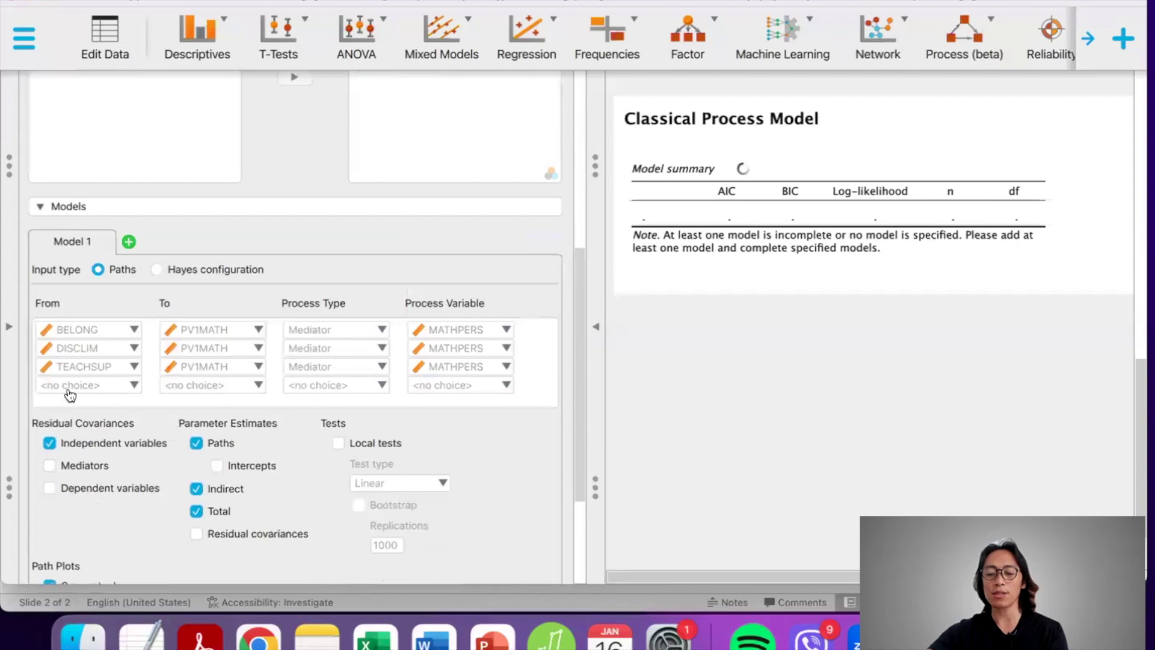
left_click(71, 388)
left_click(92, 492)
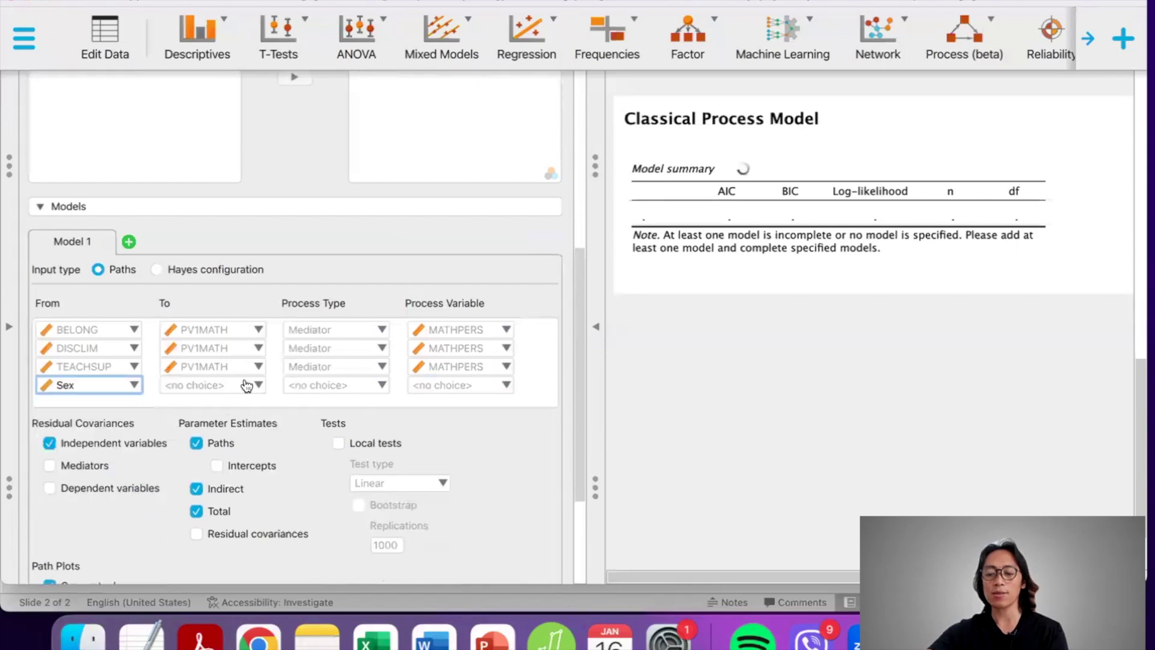
left_click(247, 386)
left_click(241, 421)
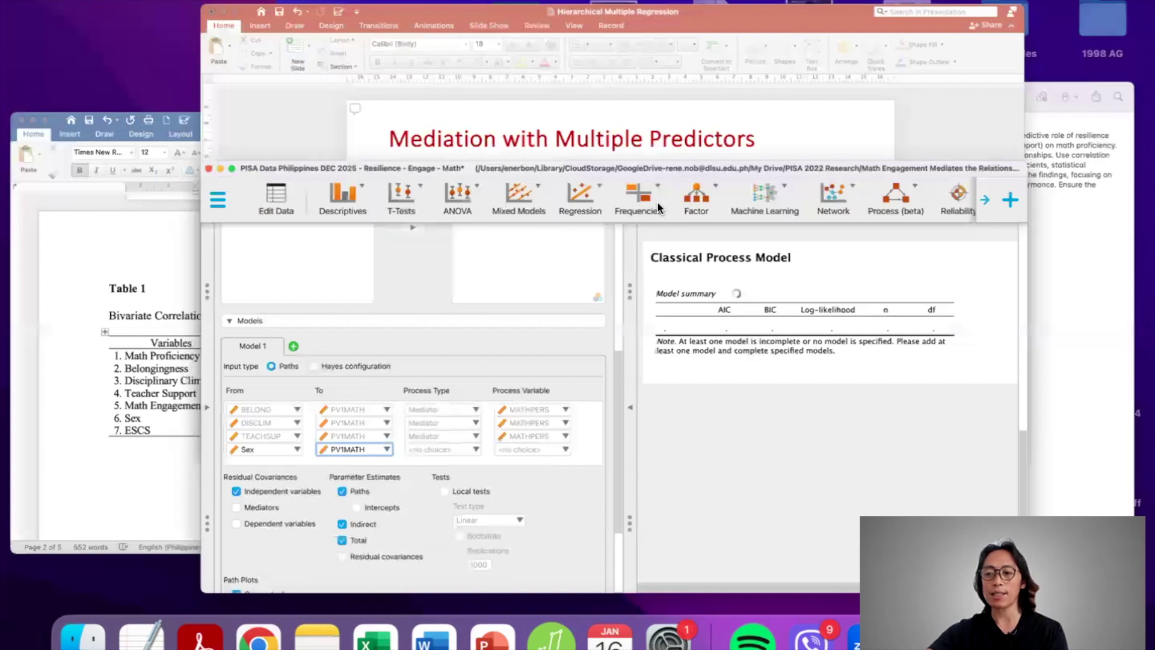
key("ctrl+Up")
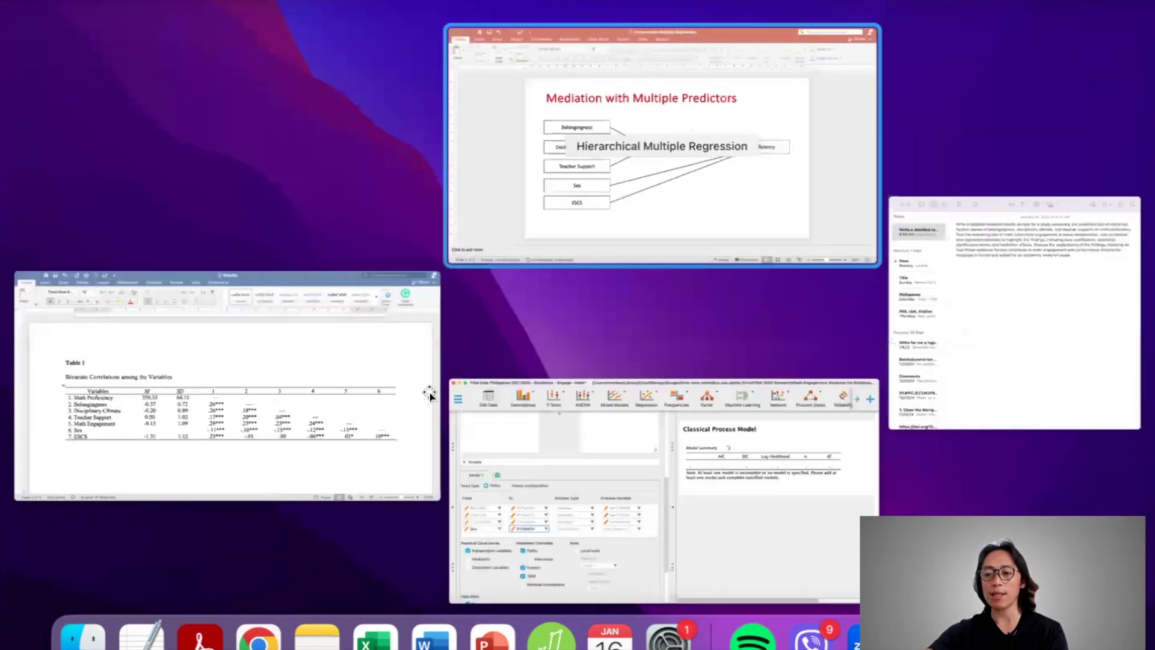
left_click(660, 207)
key("ctrl+Up")
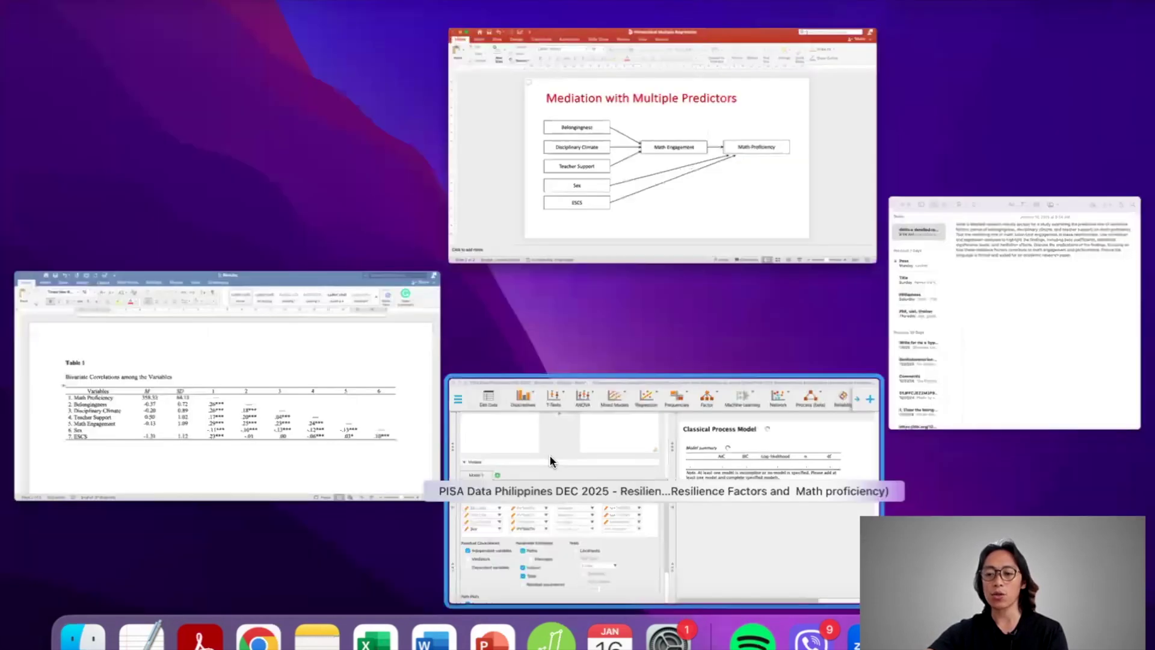
key("ctrl+Up")
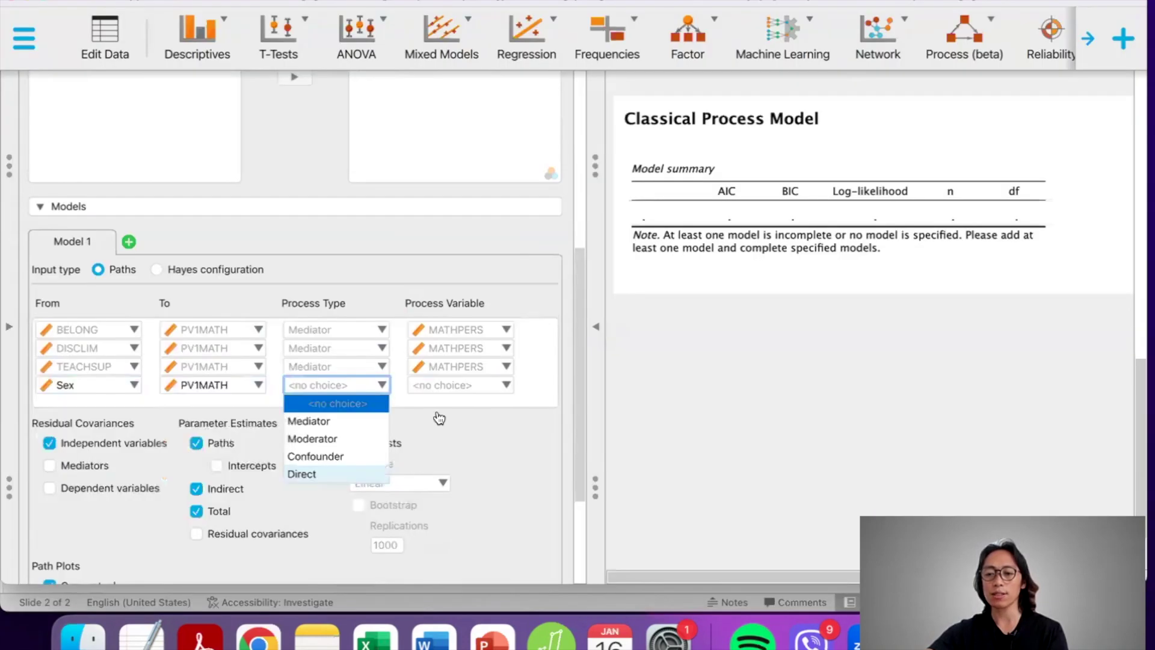
key("Return")
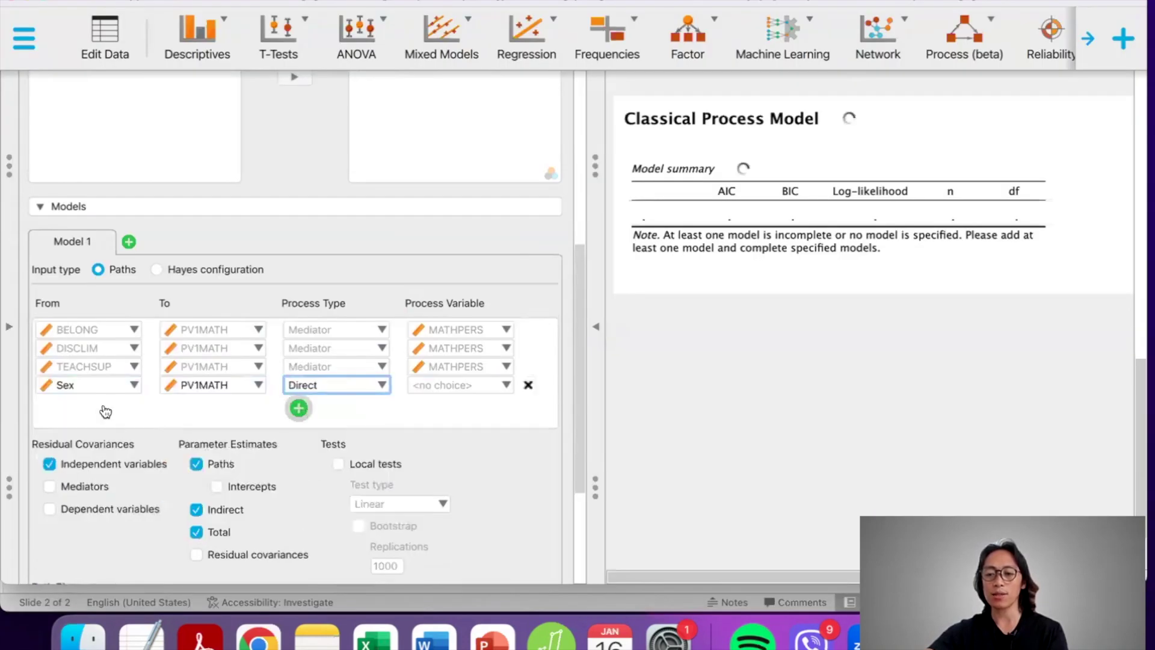
Step: Add a fifth path to Model 1 from ESCS to PV1MATH with the Direct process type
key("Return")
left_click(103, 410)
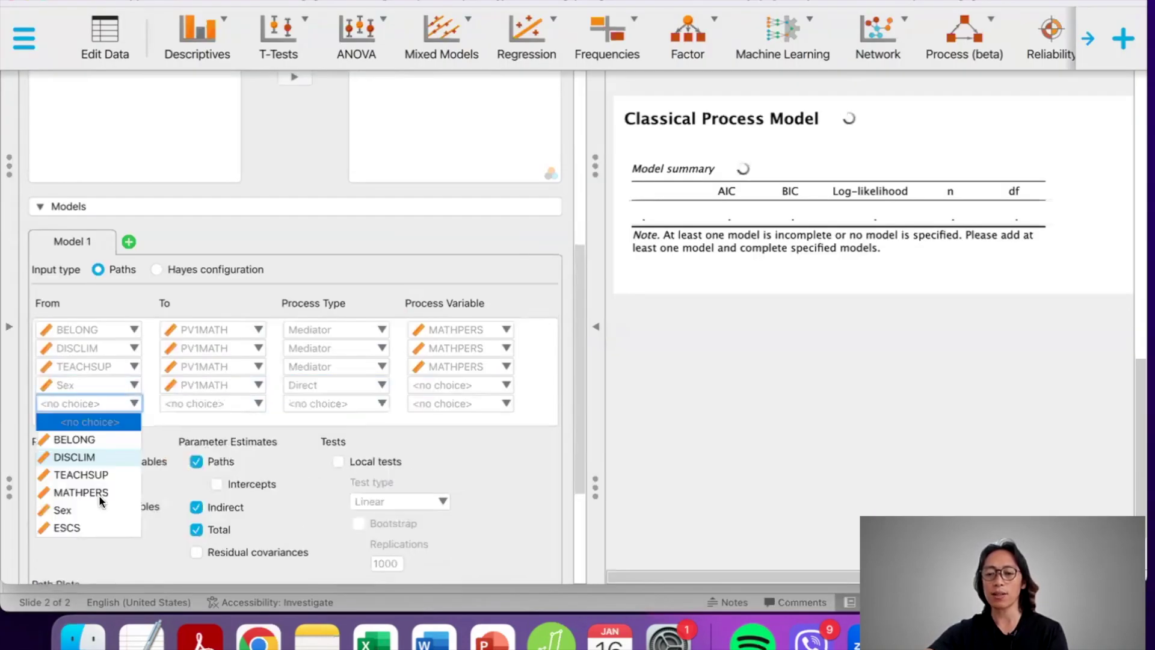
left_click(106, 531)
left_click(232, 404)
left_click(198, 439)
left_click(355, 404)
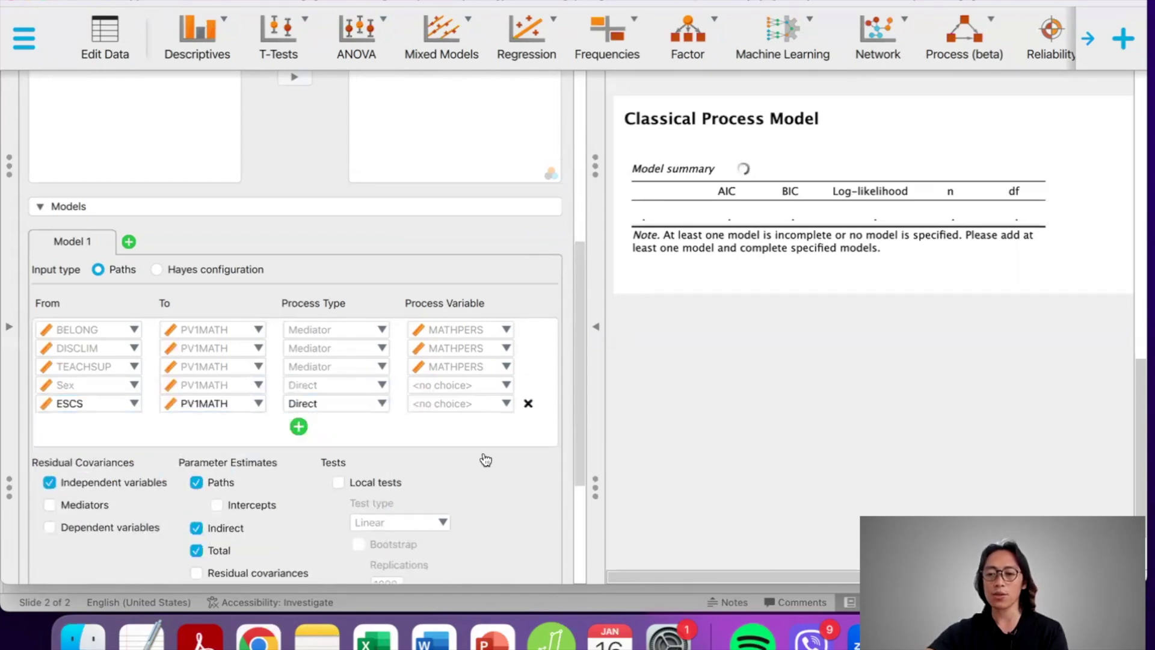
Step: Enable standardized estimates and R-squared in the Classical Process Model options
scroll(307, 337, "down", 1)
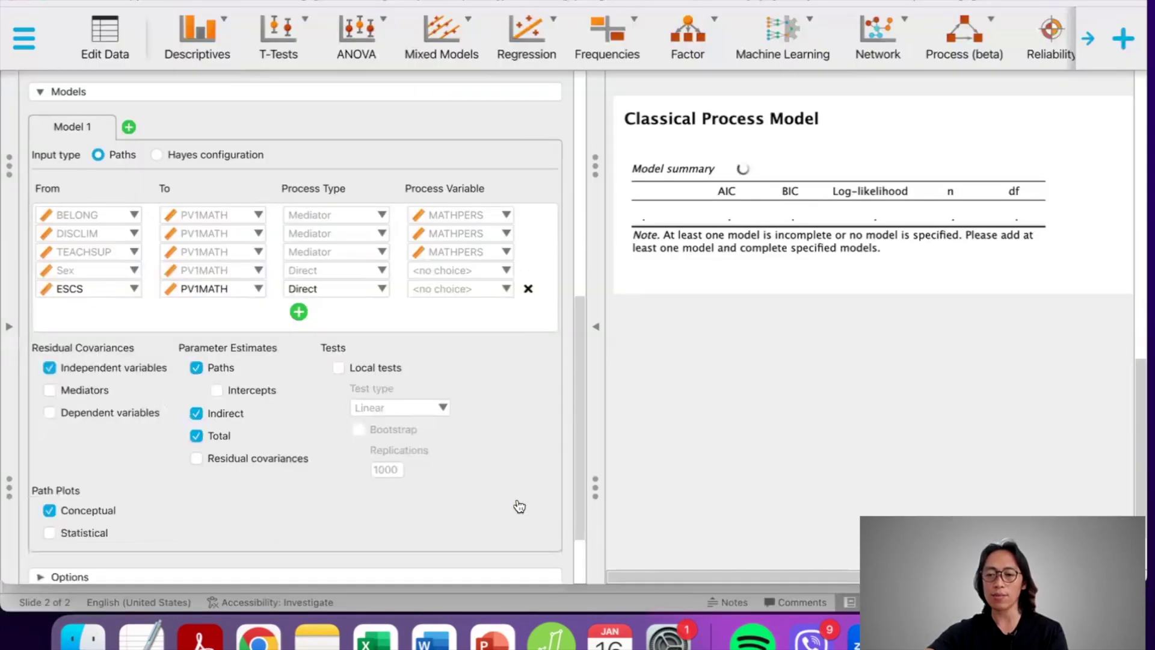
scroll(519, 507, "down", 2)
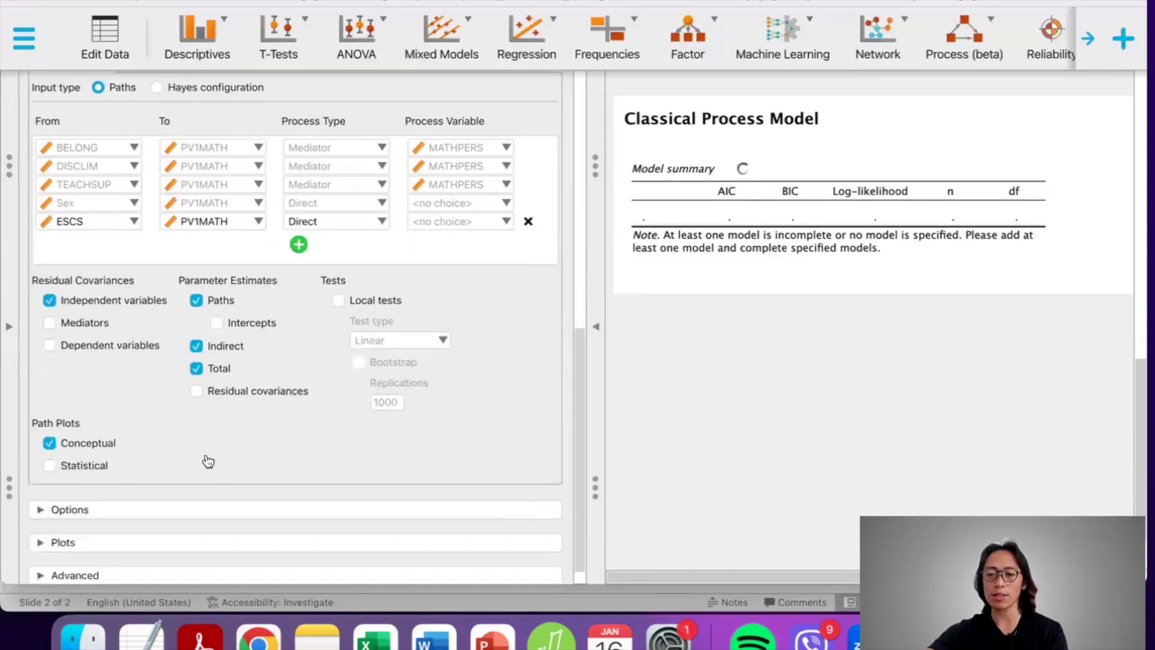
left_click(253, 508)
left_click(402, 361)
scroll(380, 440, "down", 1)
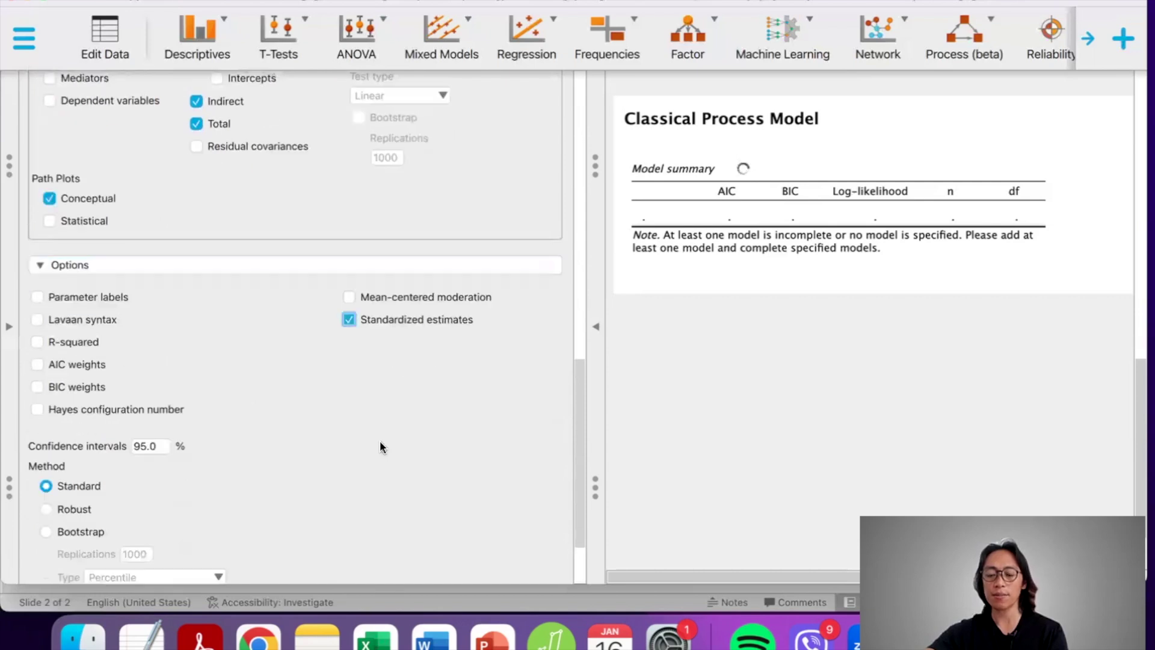
scroll(380, 446, "down", 1)
left_click(38, 323)
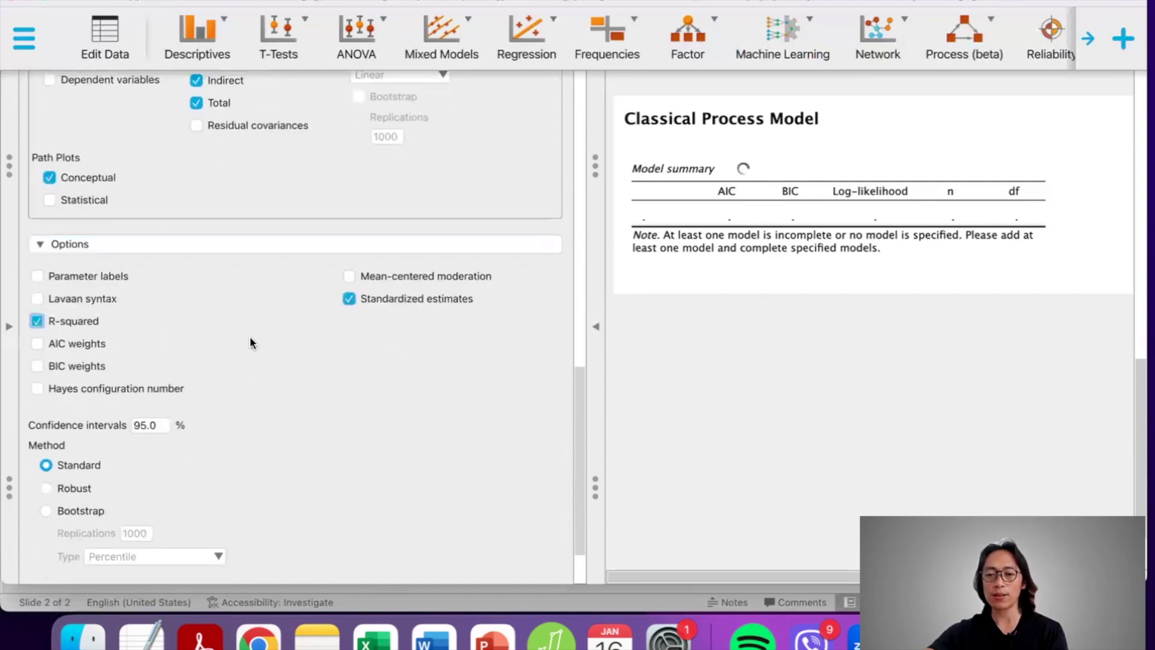
Step: Collapse the analysis settings to widen the results and examine Model 1's conceptual path plot and R-squared table
scroll(250, 337, "down", 2)
left_click(595, 326)
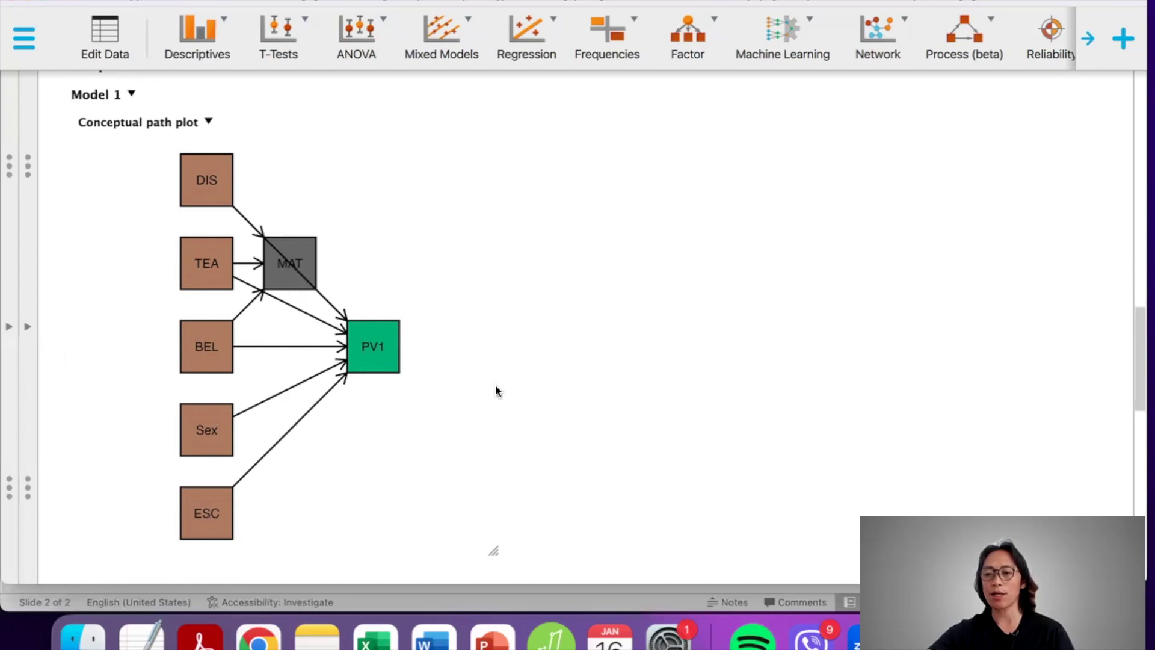
scroll(495, 390, "up", 6)
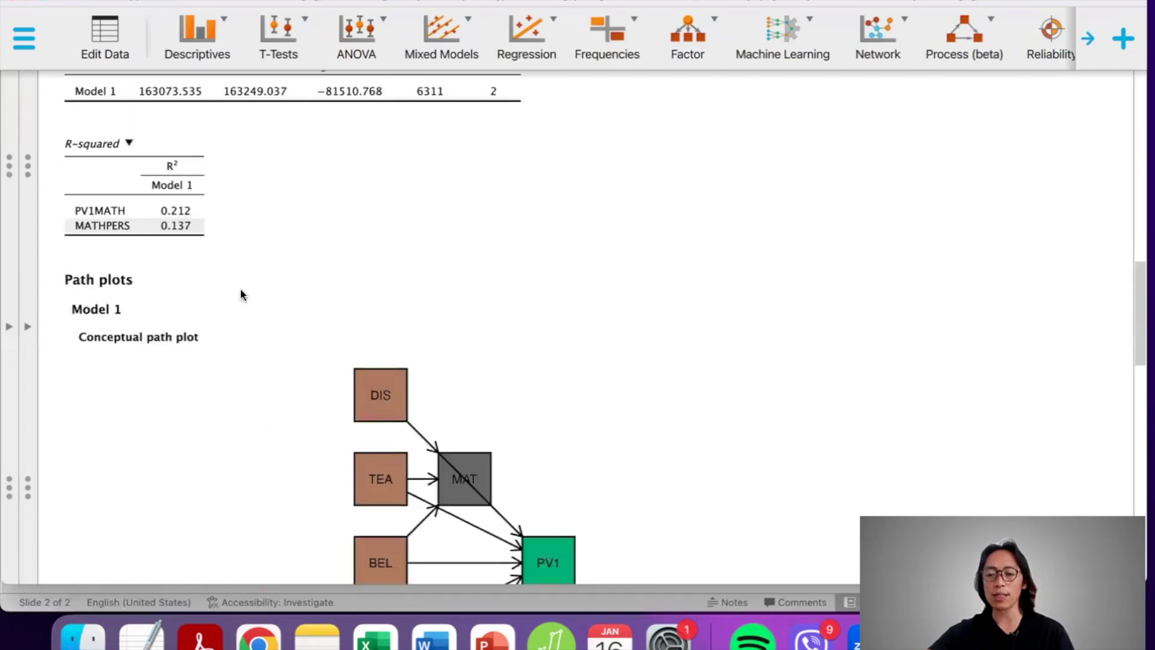
scroll(192, 173, "down", 1)
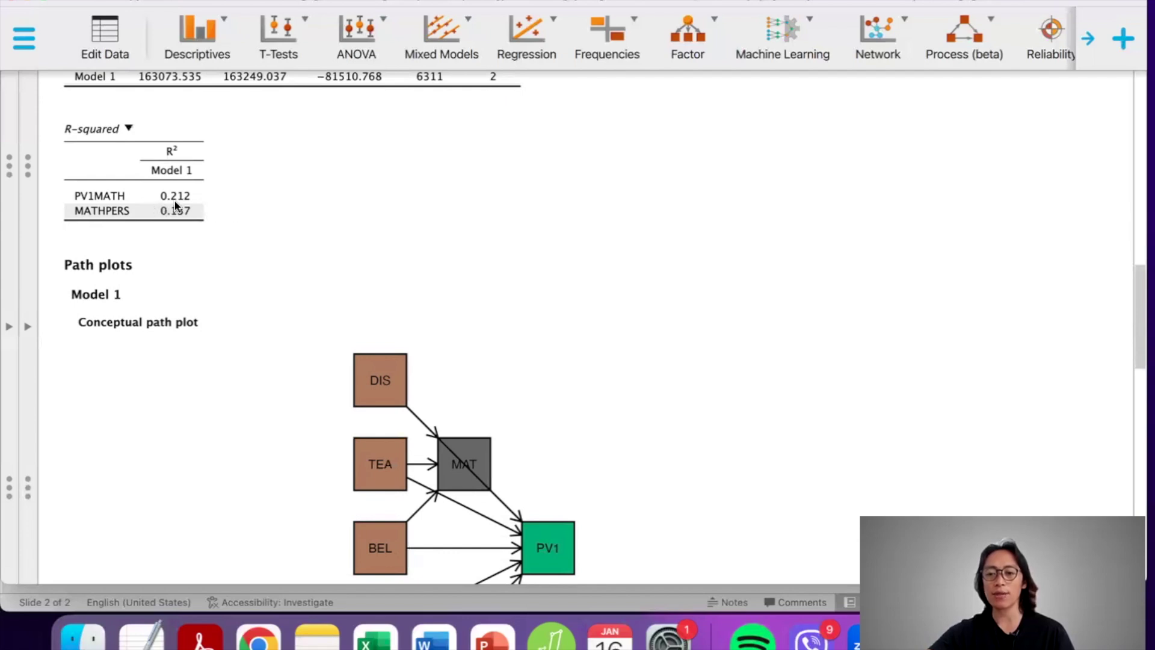
scroll(175, 201, "down", 2)
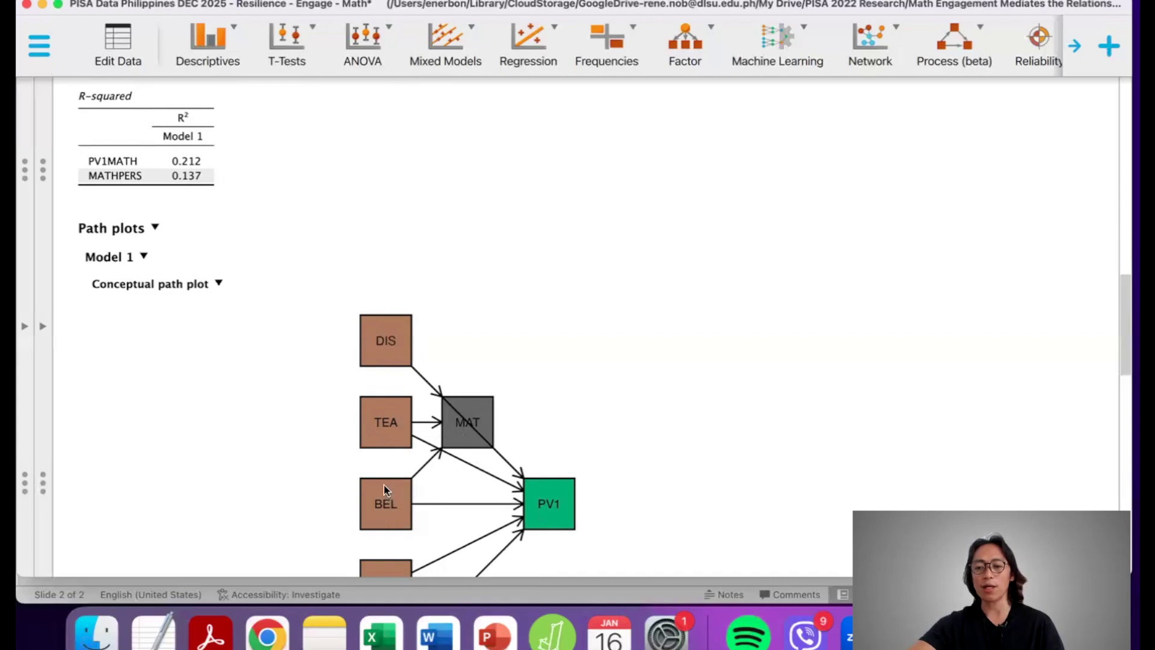
Step: Outline the five Total paths to PV1MATH and their estimates with red boxes in Model 1's Total effects table
scroll(605, 373, "down", 10)
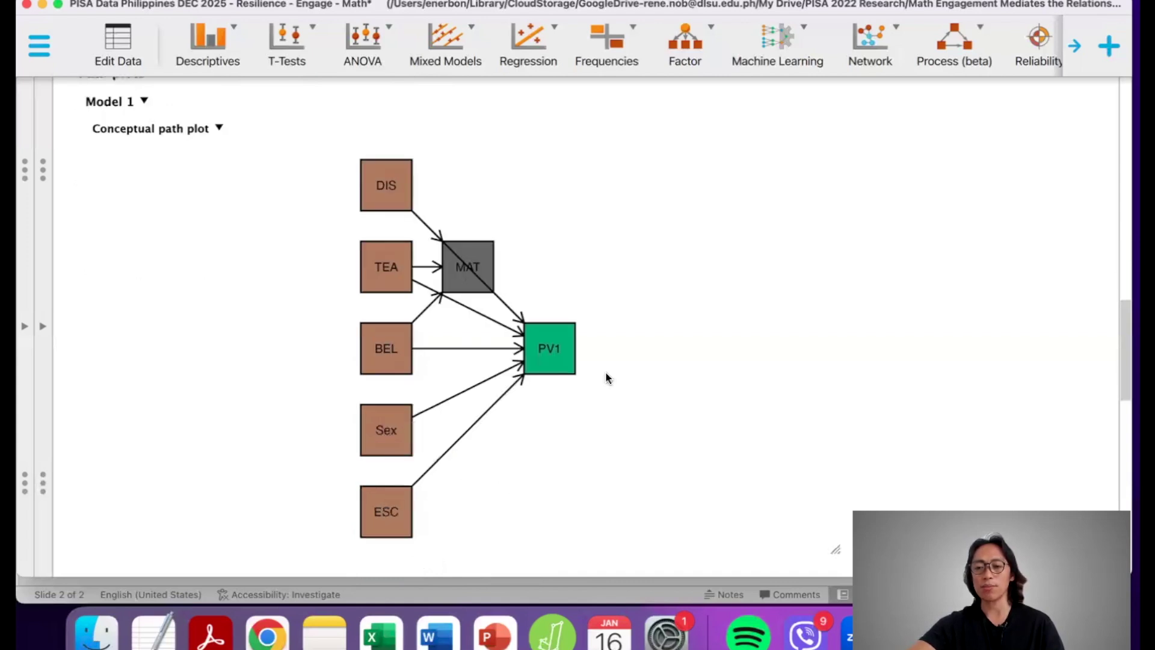
scroll(605, 377, "down", 1)
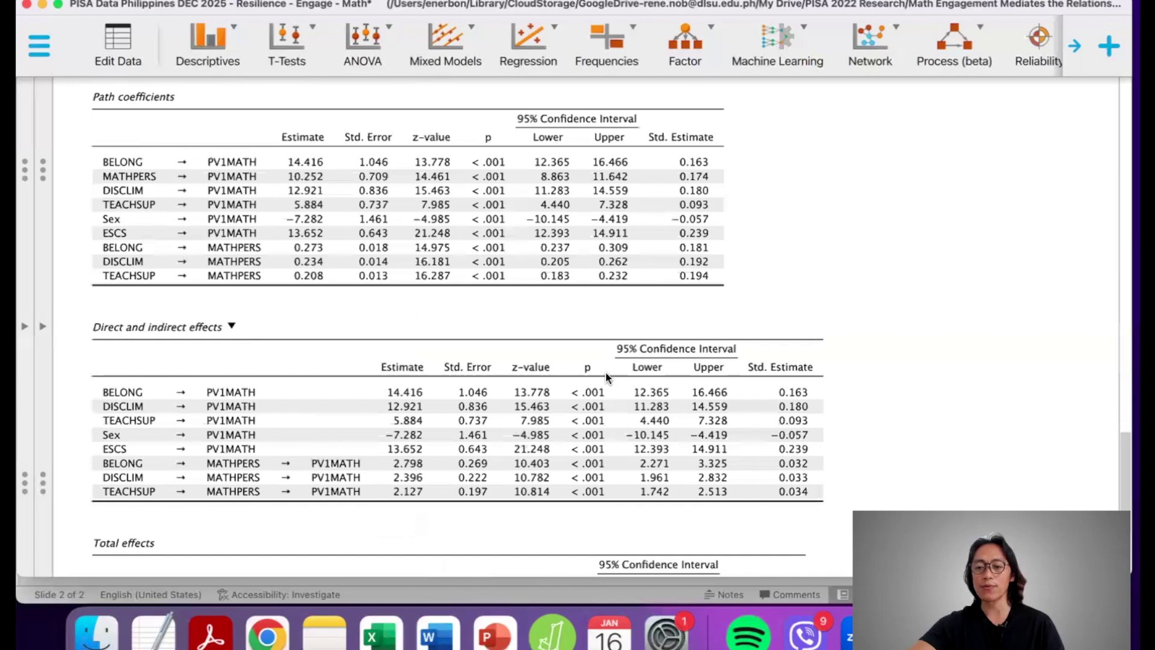
scroll(605, 373, "down", 7)
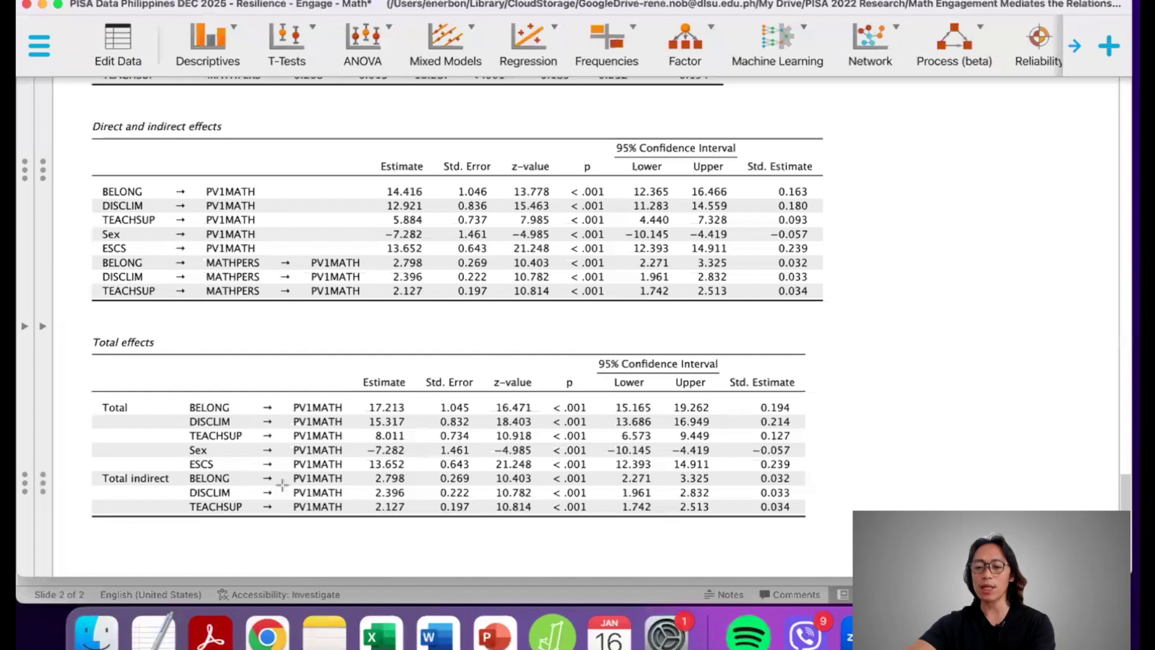
key("super+shift+4")
left_click_drag(177, 397, 357, 446)
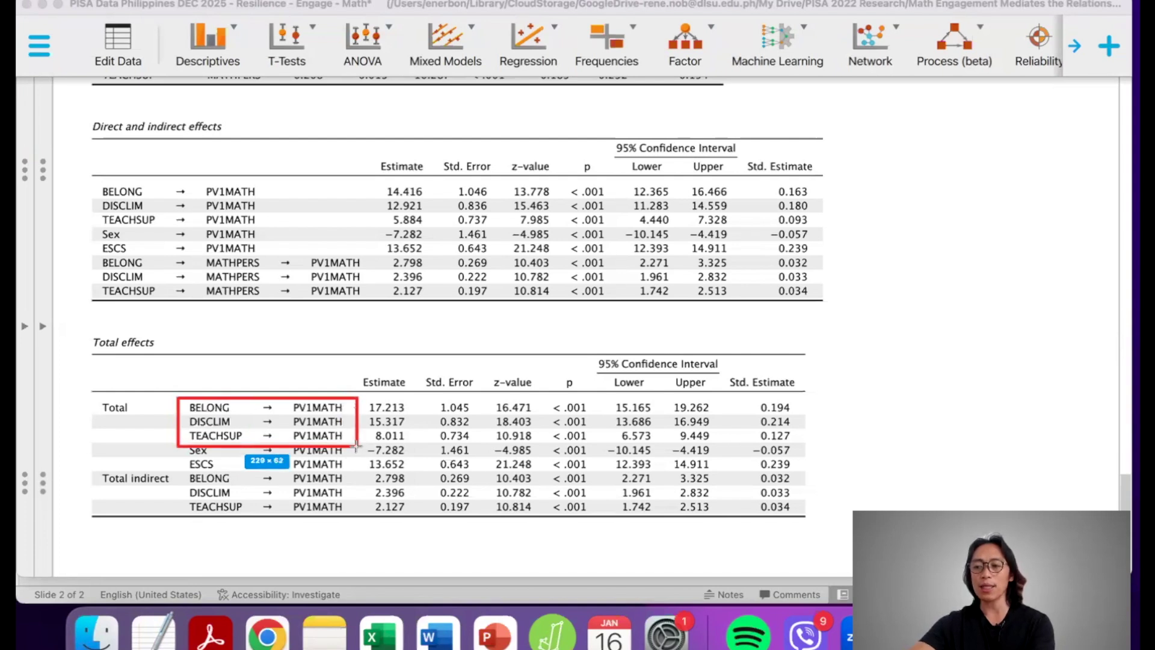
left_click_drag(357, 446, 363, 475)
left_click_drag(366, 397, 416, 474)
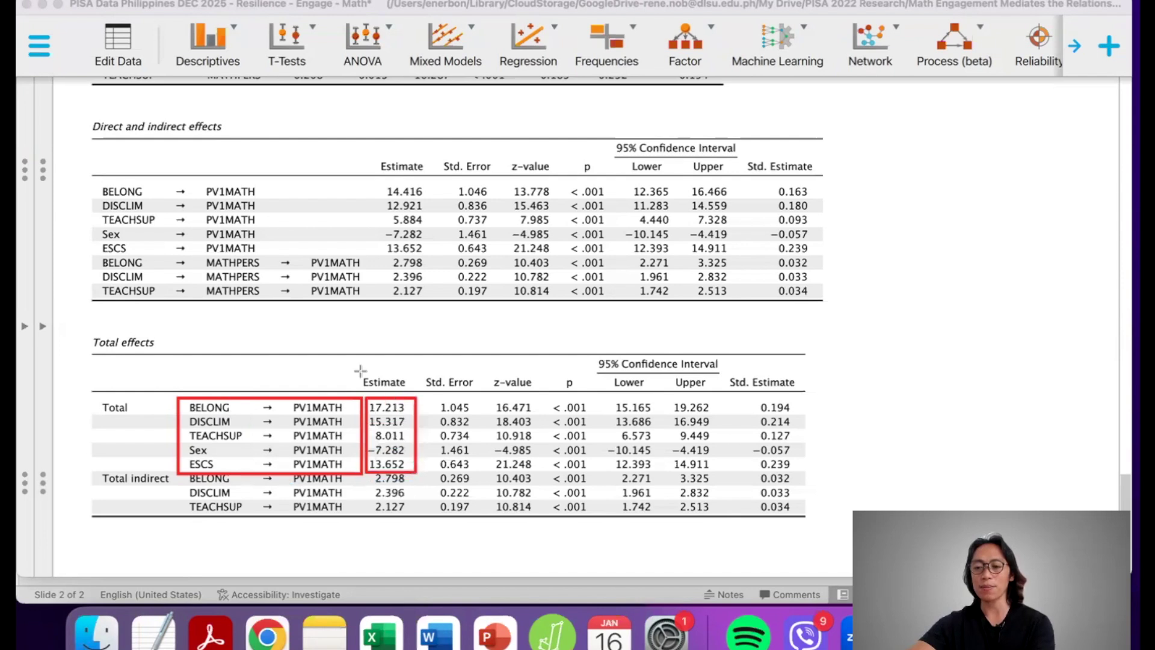
Step: Outline the Estimate heading and the five Total paths' Std. Error, z-value, p and Std. Estimate values with red boxes
left_click_drag(353, 372, 481, 472)
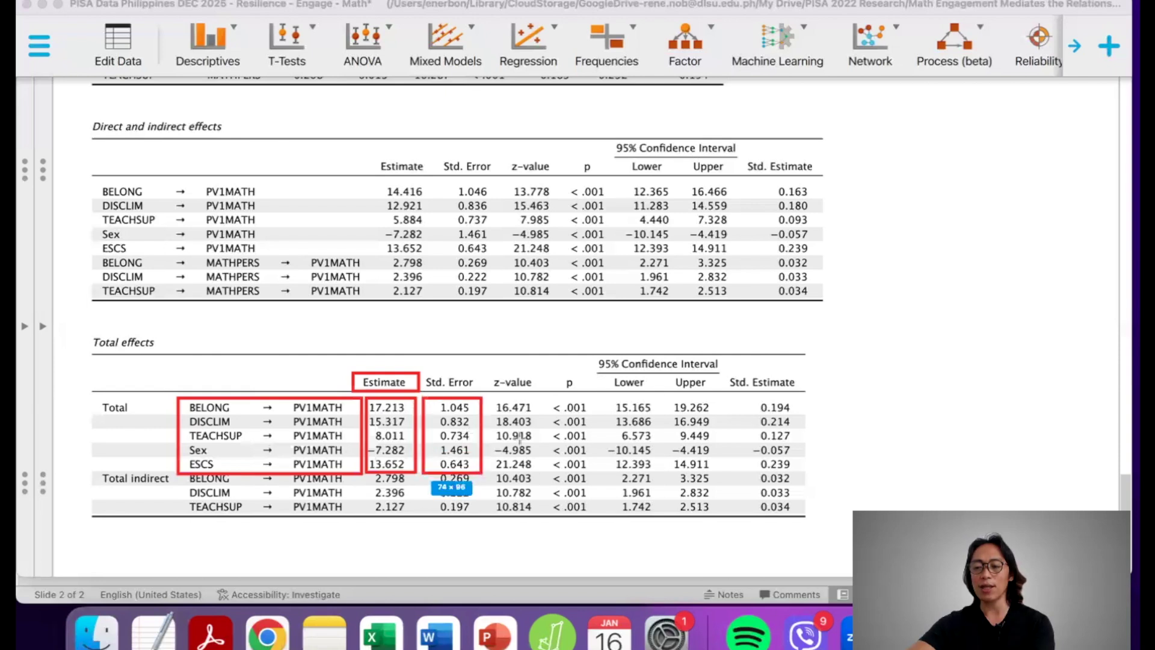
left_click_drag(488, 395, 536, 474)
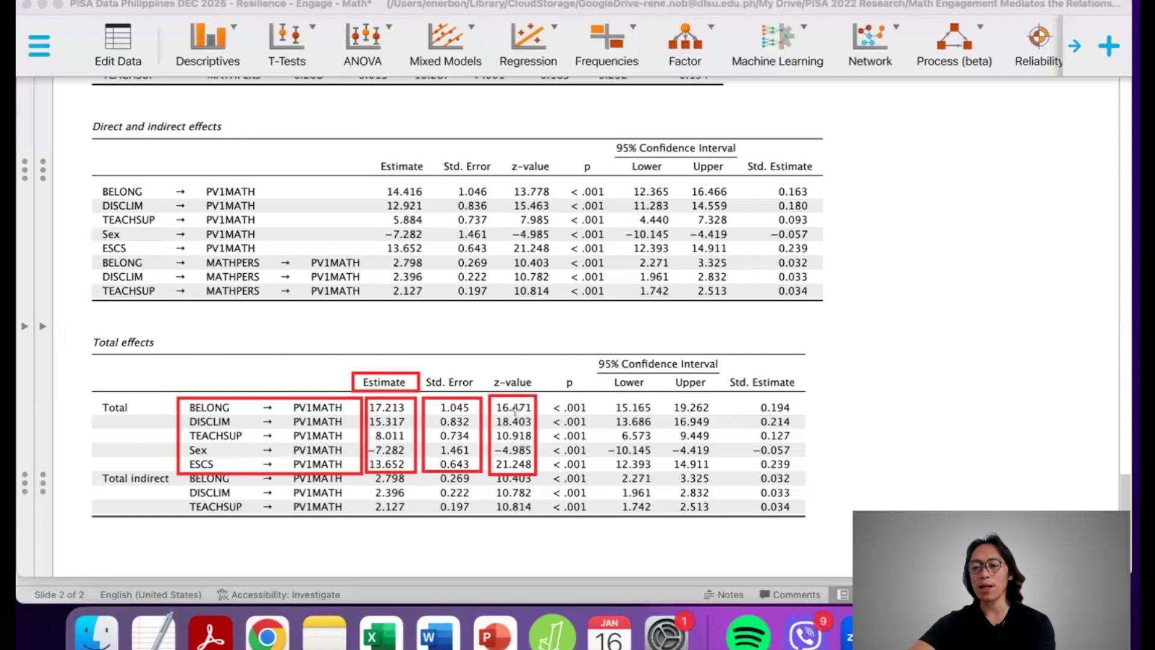
left_click_drag(547, 398, 599, 474)
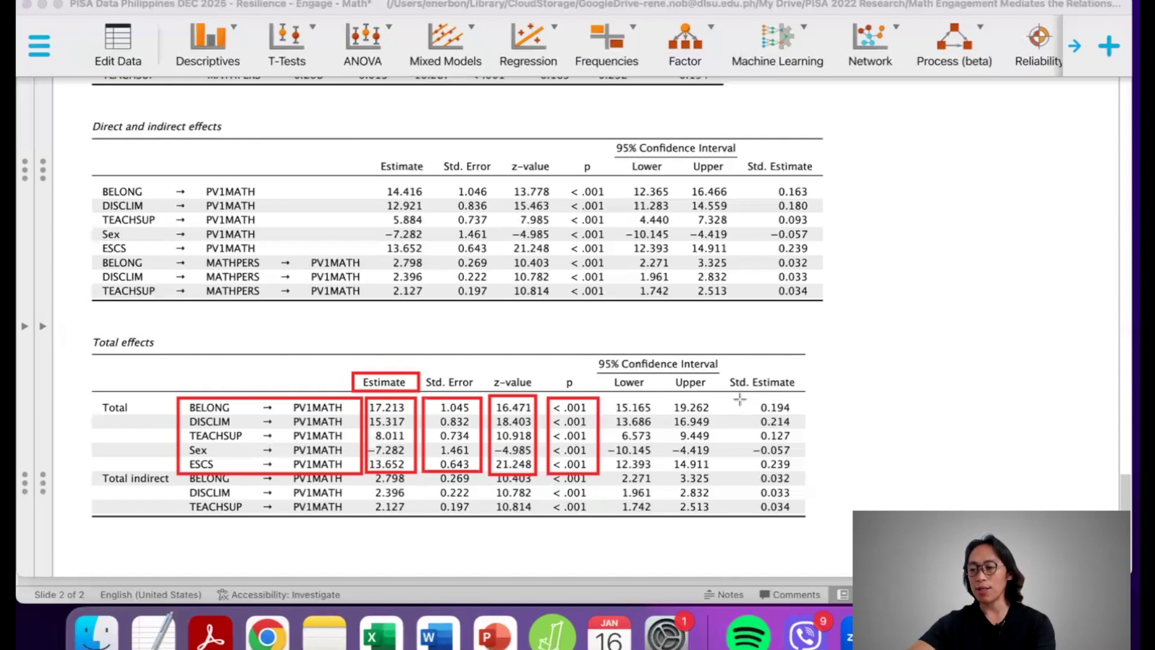
left_click_drag(740, 399, 800, 423)
left_click_drag(805, 465, 808, 475)
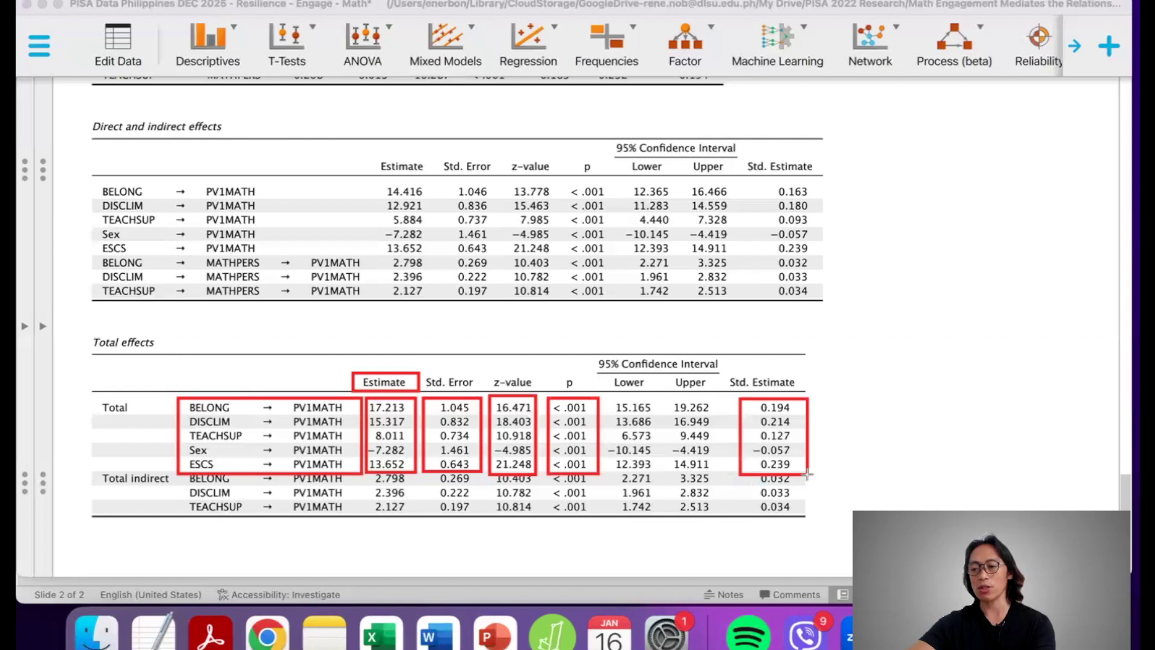